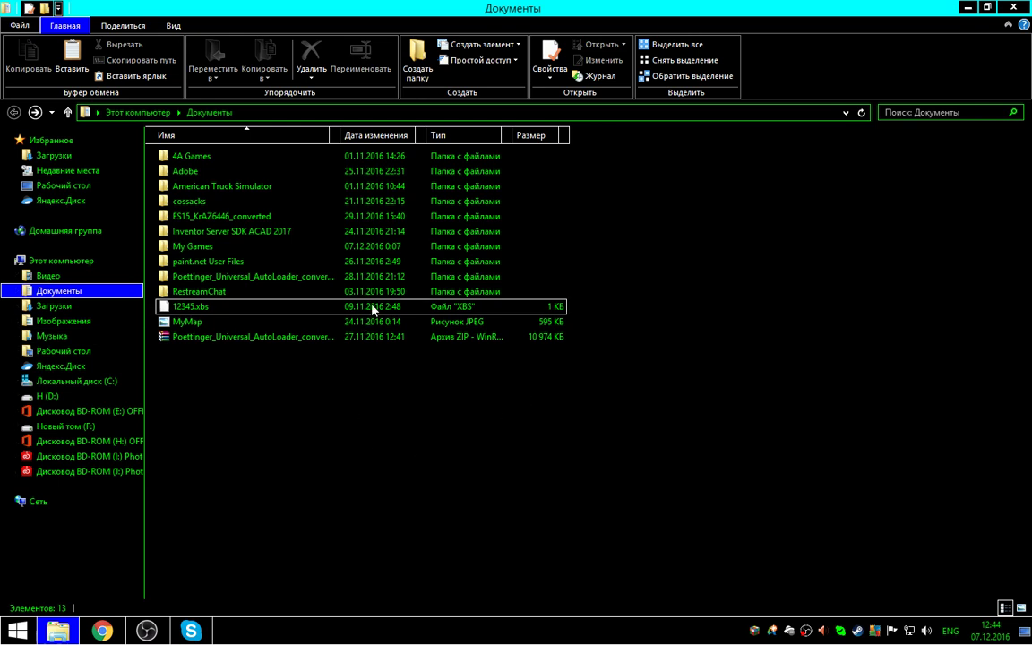
Step: Open the mods folder of FarmingSimulator2015 inside the My Games documents folder
{"action": "double_click", "coordinate": [212, 248]}
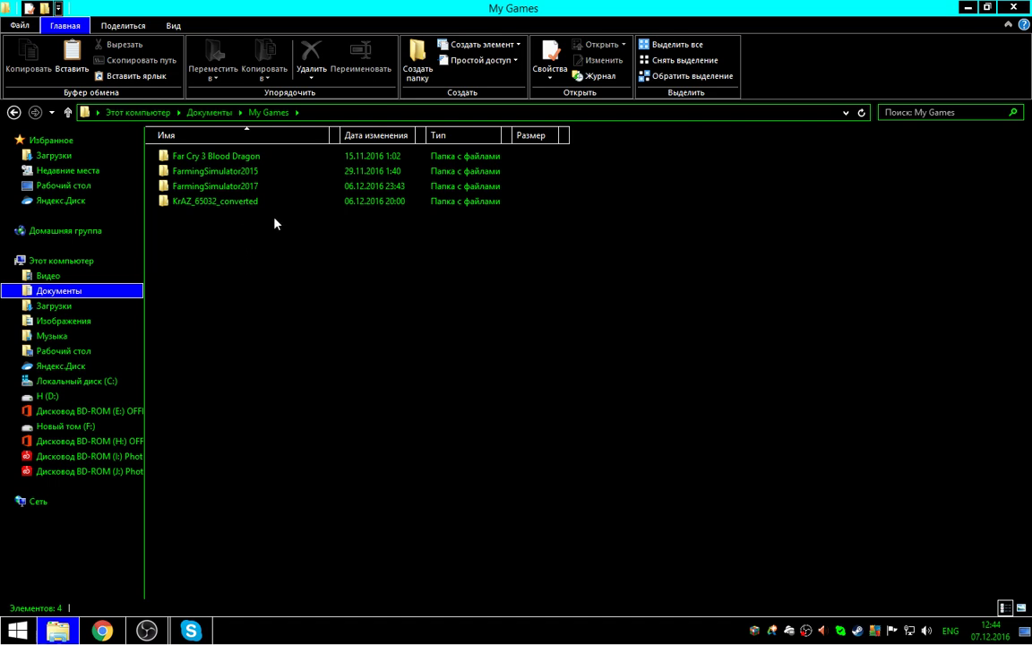
{"action": "double_click", "coordinate": [234, 175]}
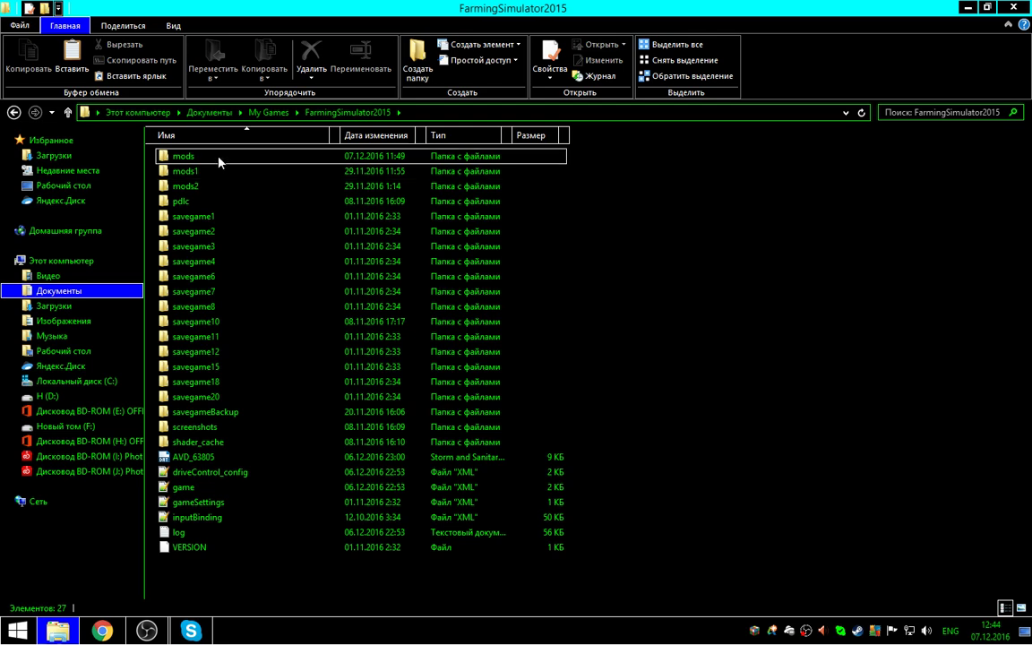
{"action": "double_click", "coordinate": [218, 158]}
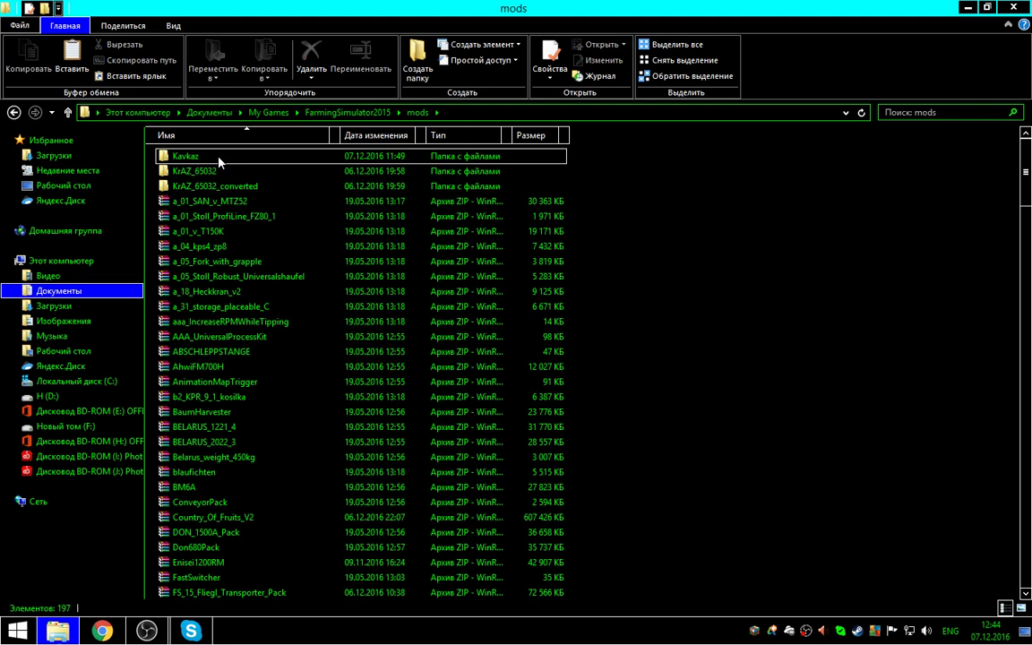
Step: Delete the Kavkaz folder from the FarmingSimulator2015 mods folder
{"action": "mouse_move", "coordinate": [255, 162]}
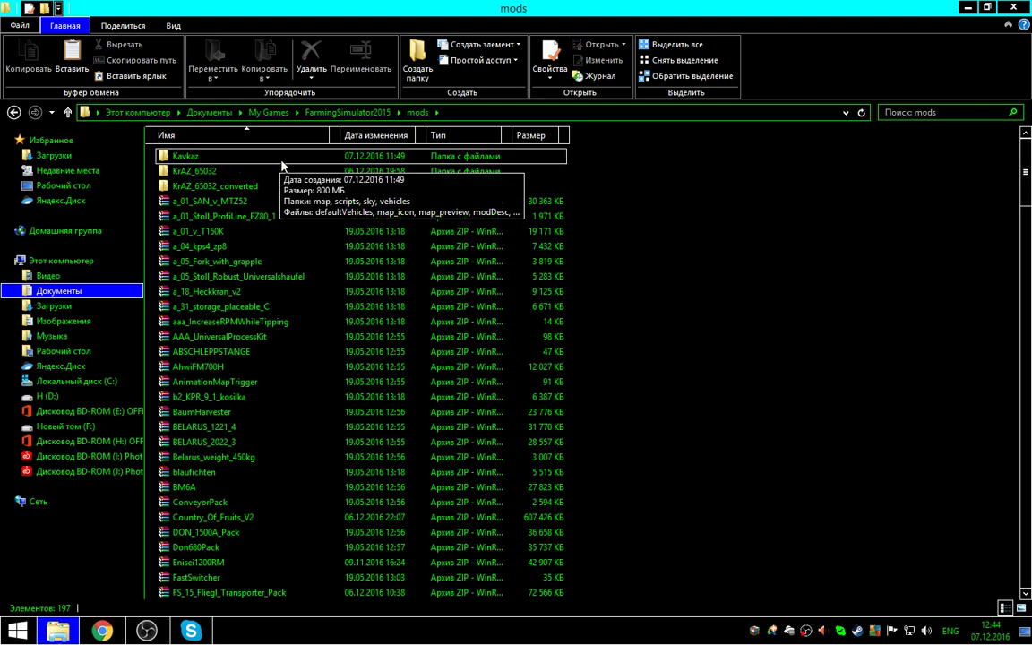
{"action": "left_click", "coordinate": [239, 159]}
{"action": "mouse_move", "coordinate": [239, 162]}
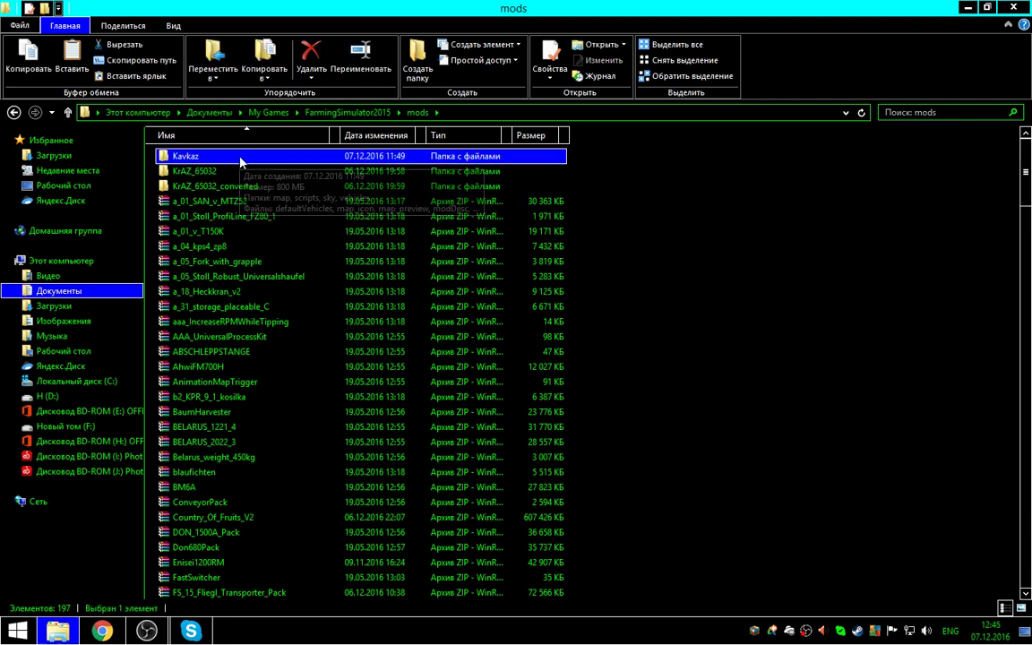
{"action": "key", "text": "Delete"}
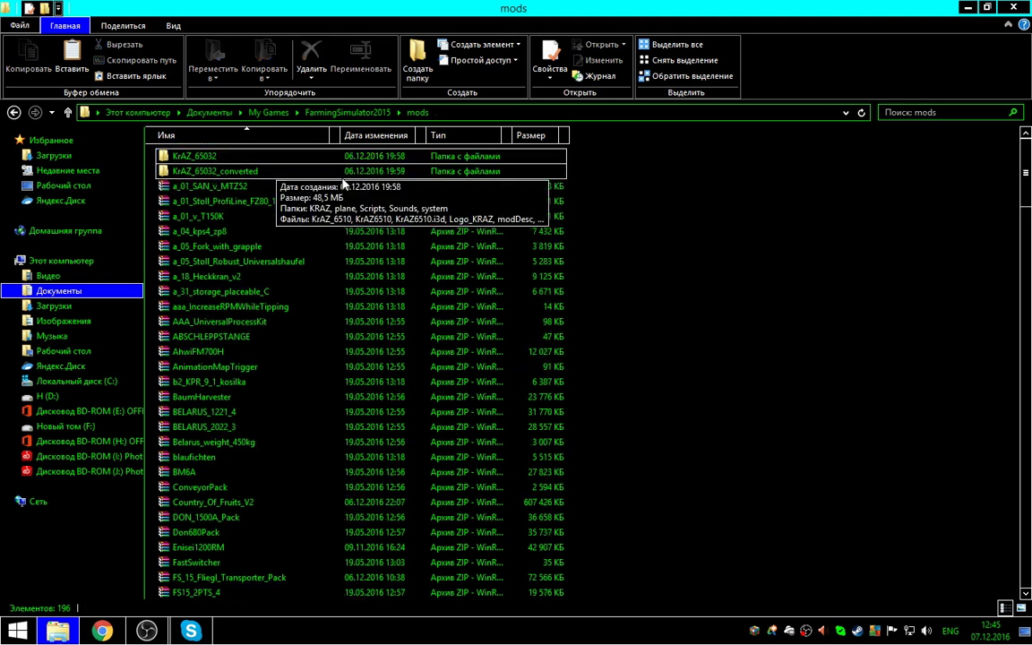
Step: Find the Kavkaz ZIP archive in the mods folder and extract it into its own Kavkaz folder
{"action": "scroll", "coordinate": [739, 284], "scroll_direction": "down", "scroll_amount": 2}
{"action": "scroll", "coordinate": [740, 259], "scroll_direction": "down", "scroll_amount": 4}
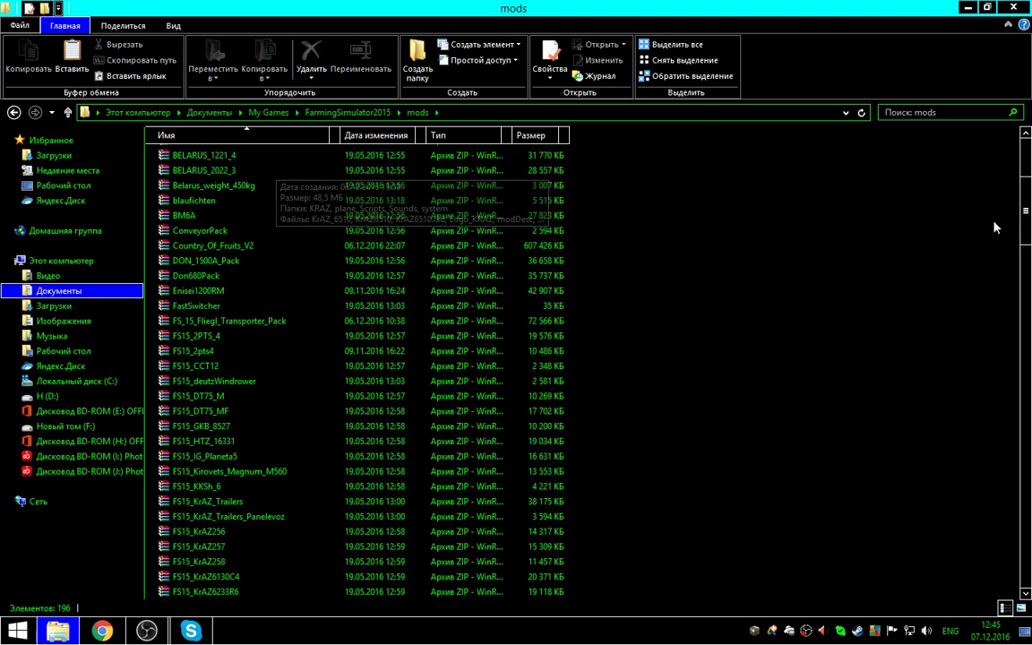
{"action": "scroll", "coordinate": [546, 322], "scroll_direction": "down", "scroll_amount": 1}
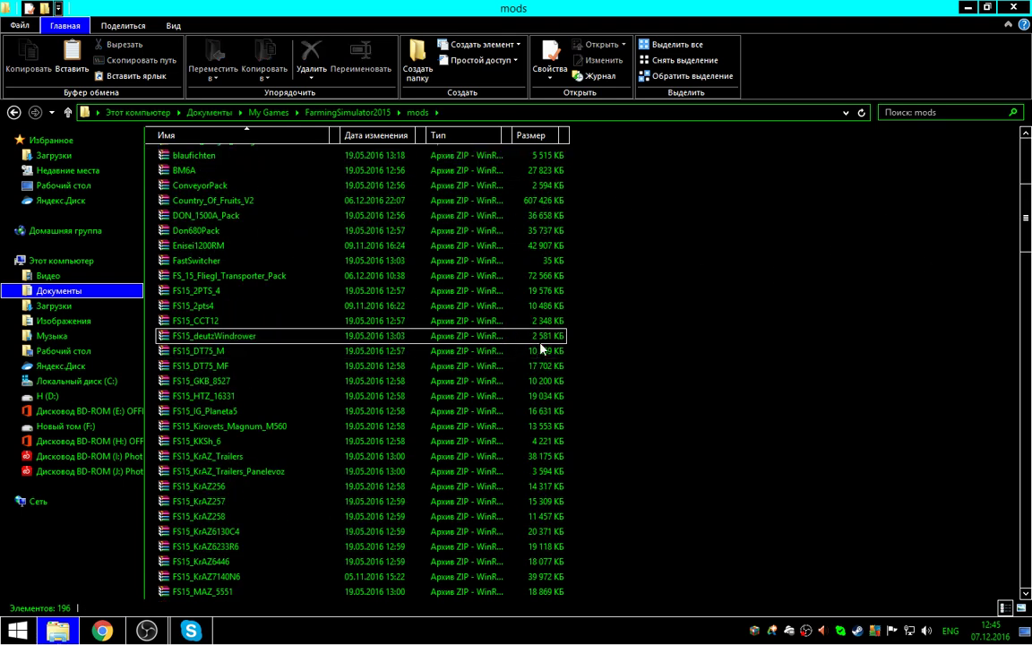
{"action": "scroll", "coordinate": [296, 268], "scroll_direction": "down", "scroll_amount": 2}
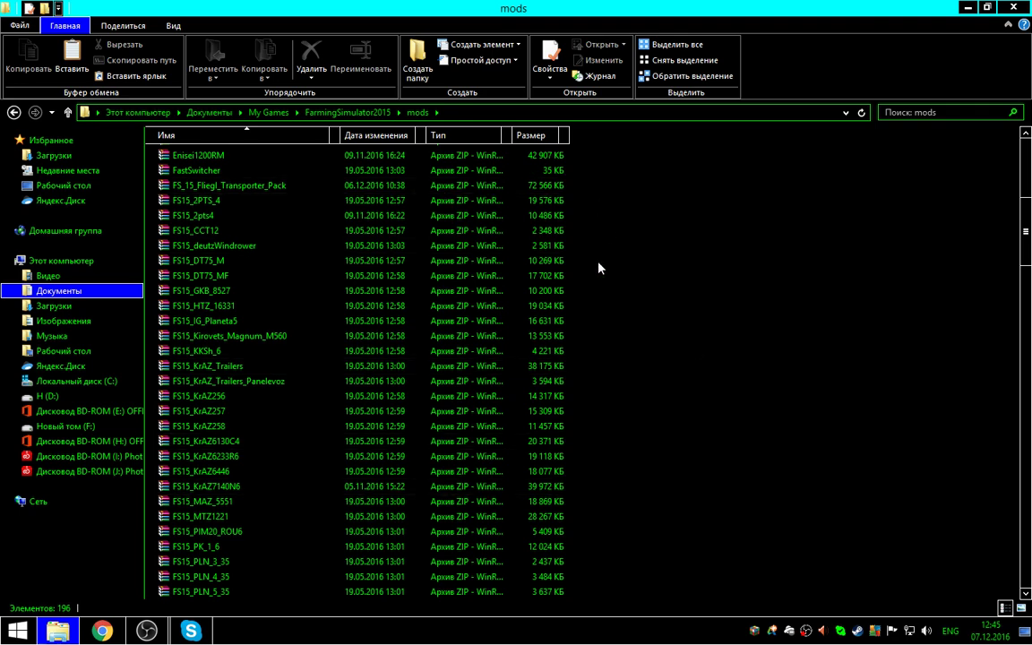
{"action": "scroll", "coordinate": [313, 313], "scroll_direction": "down", "scroll_amount": 2}
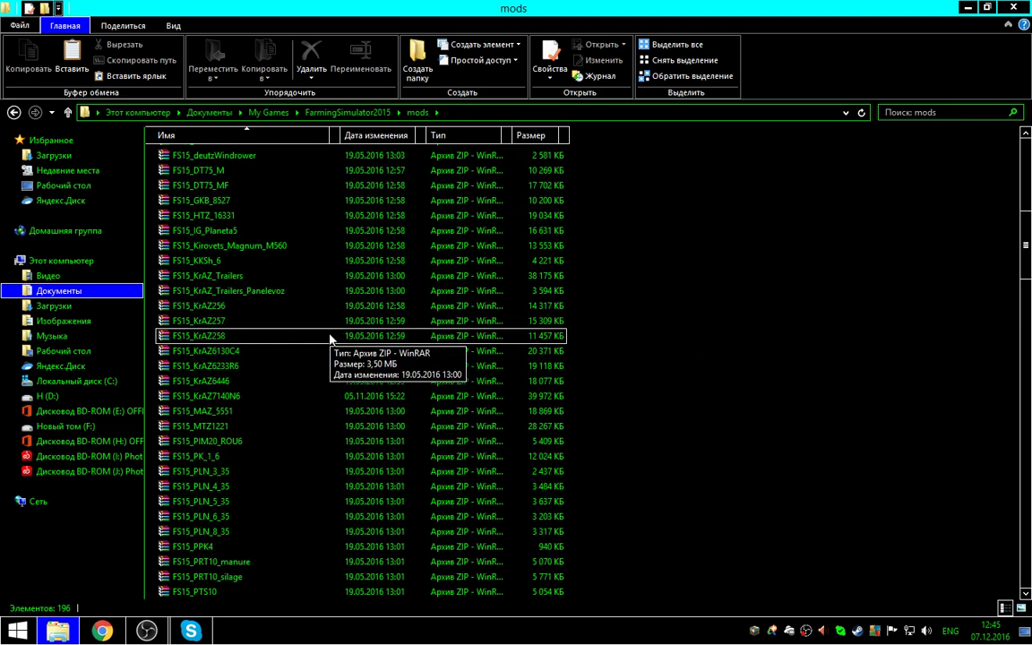
{"action": "scroll", "coordinate": [309, 313], "scroll_direction": "down", "scroll_amount": 9}
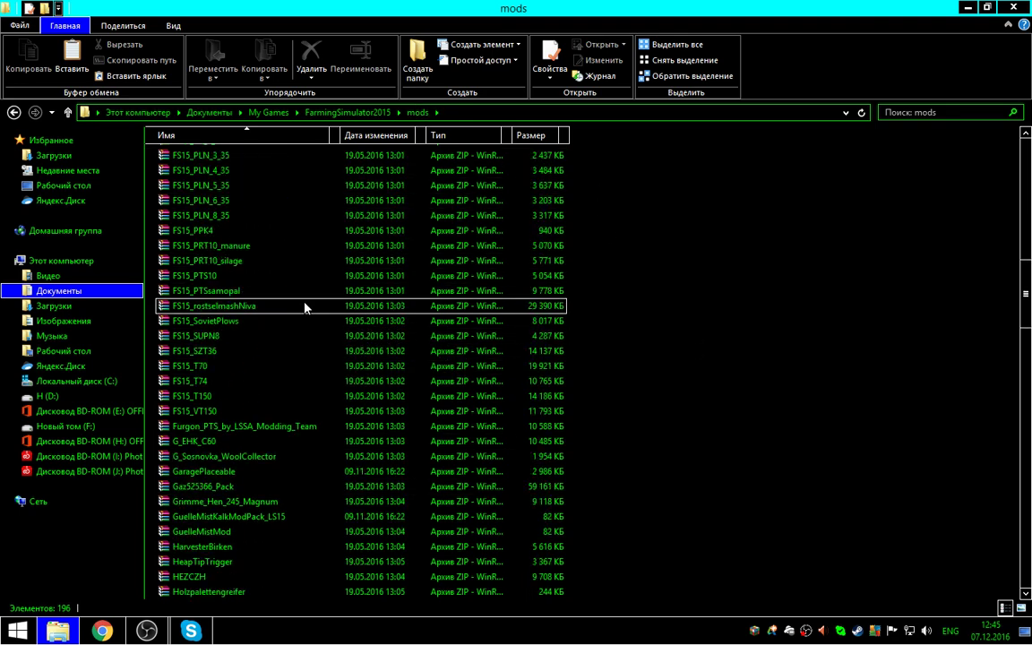
{"action": "scroll", "coordinate": [303, 305], "scroll_direction": "down", "scroll_amount": 1}
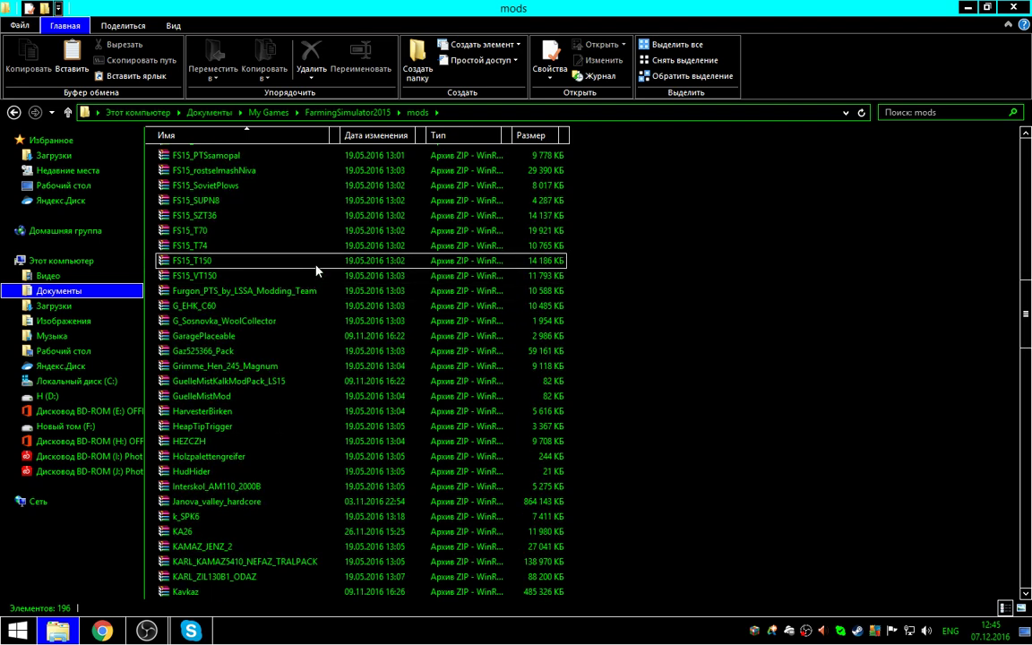
{"action": "scroll", "coordinate": [309, 269], "scroll_direction": "down", "scroll_amount": 3}
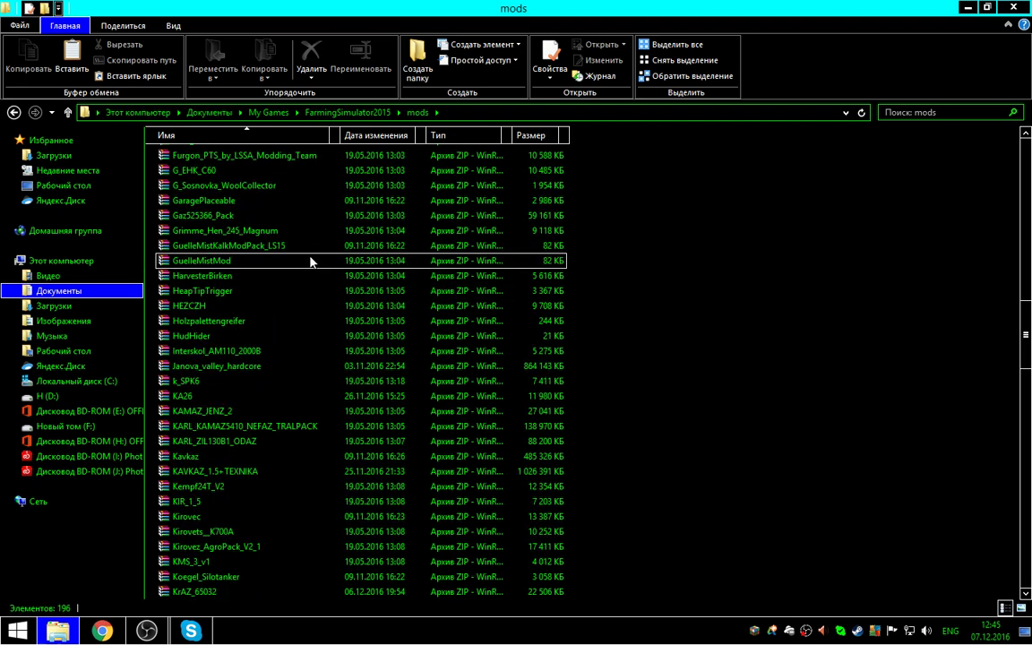
{"action": "left_click", "coordinate": [188, 459]}
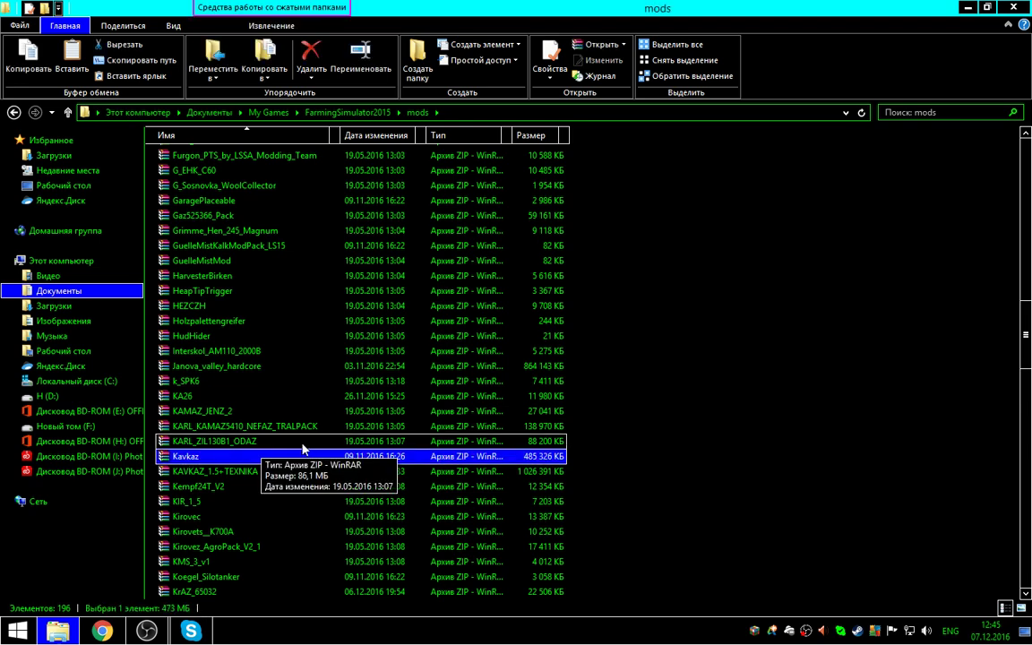
{"action": "right_click", "coordinate": [248, 460]}
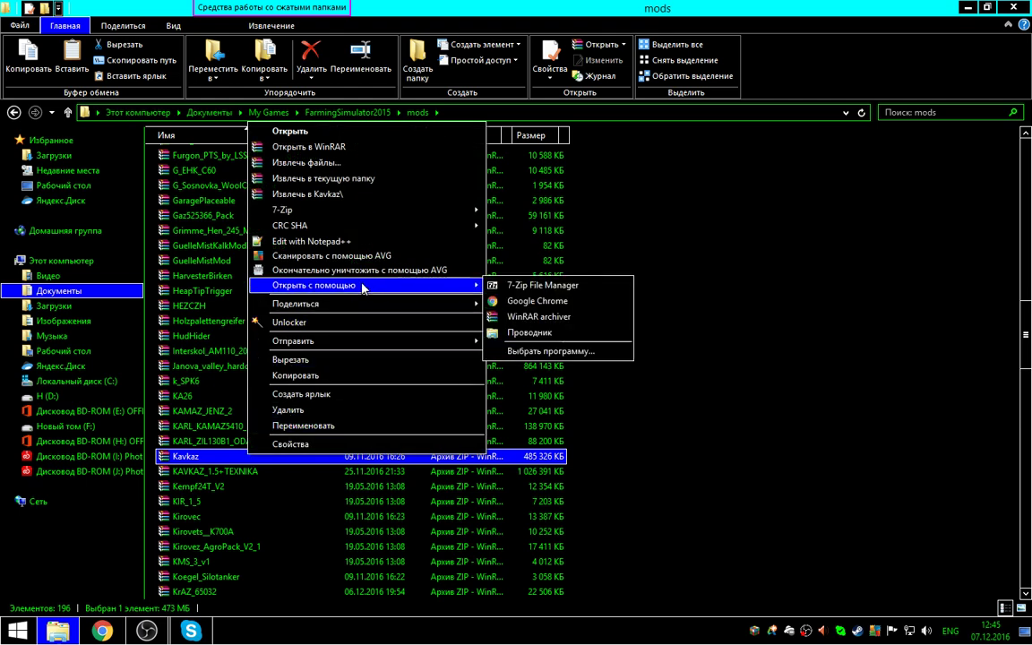
{"action": "left_click", "coordinate": [321, 195]}
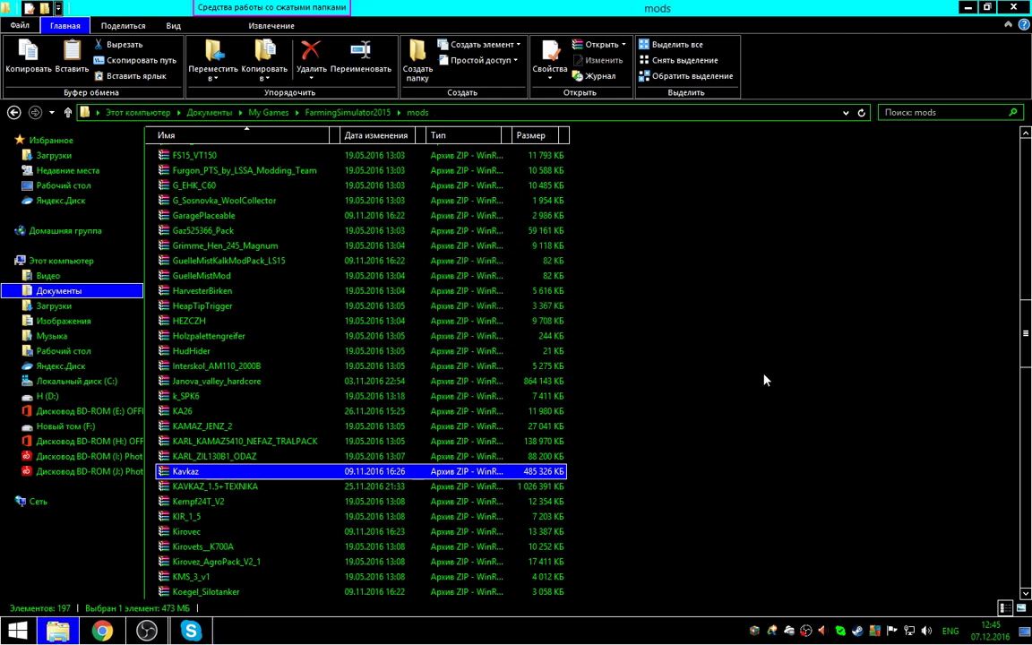
Step: Check the contents of the extracted Kavkaz folder and return to the mods folder
{"action": "left_click_drag", "start_coordinate": [1028, 365], "coordinate": [1018, 196]}
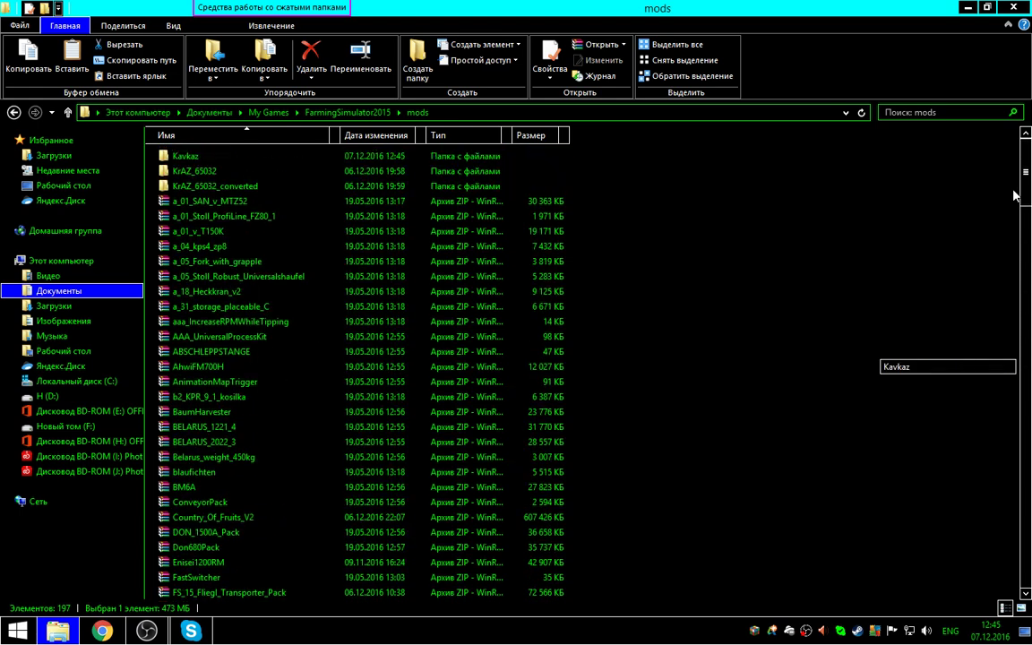
{"action": "double_click", "coordinate": [186, 157]}
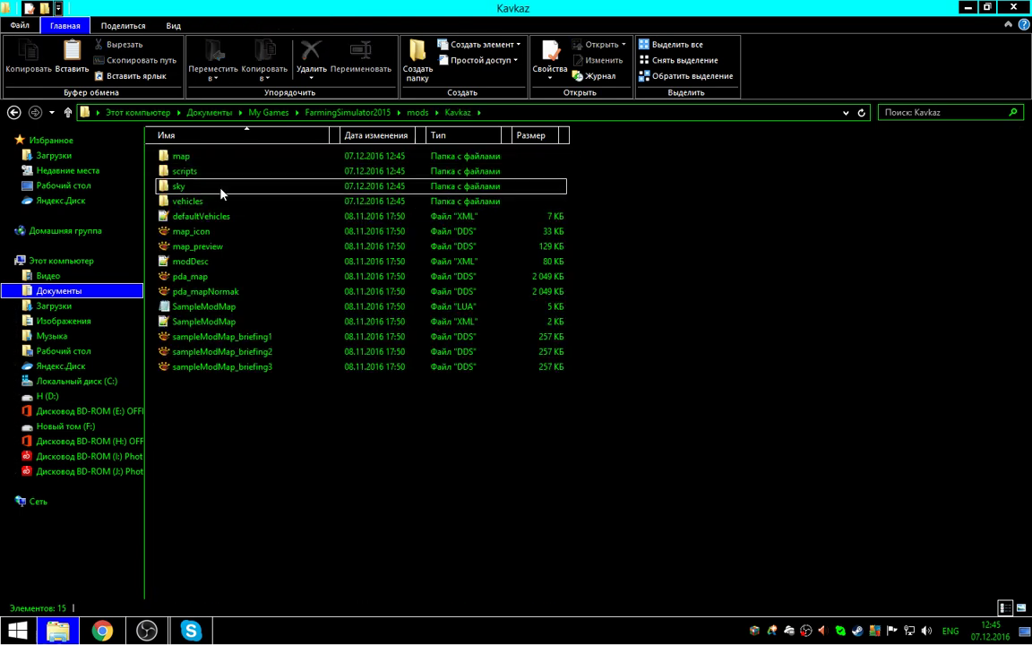
{"action": "left_click", "coordinate": [14, 111]}
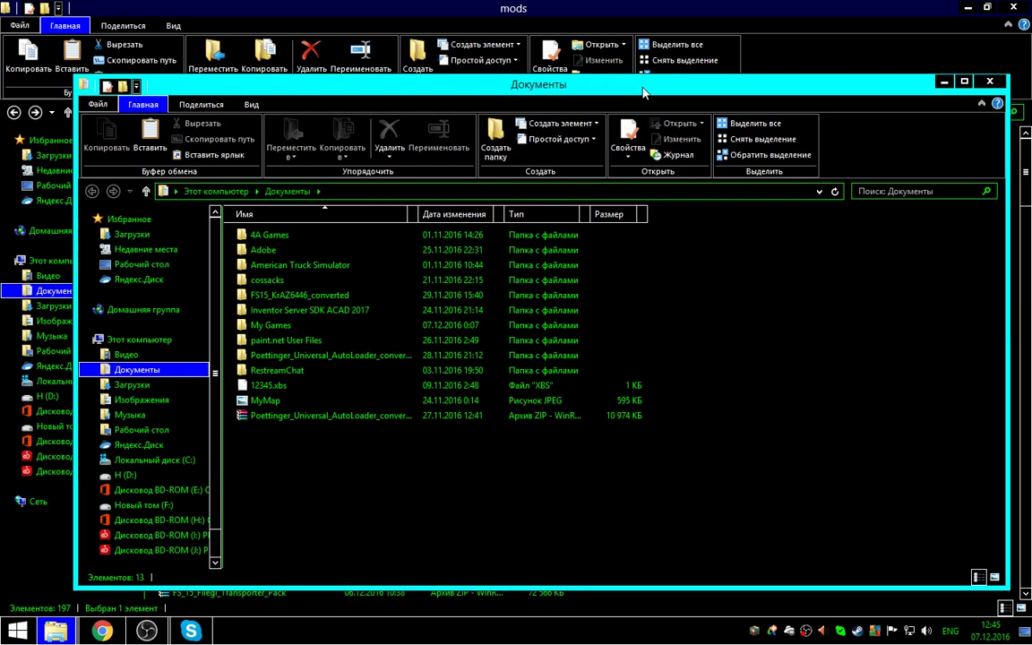
Step: Open the FarmingSimulator2017 mods folder inside My Games in the second file window
{"action": "double_click", "coordinate": [266, 325]}
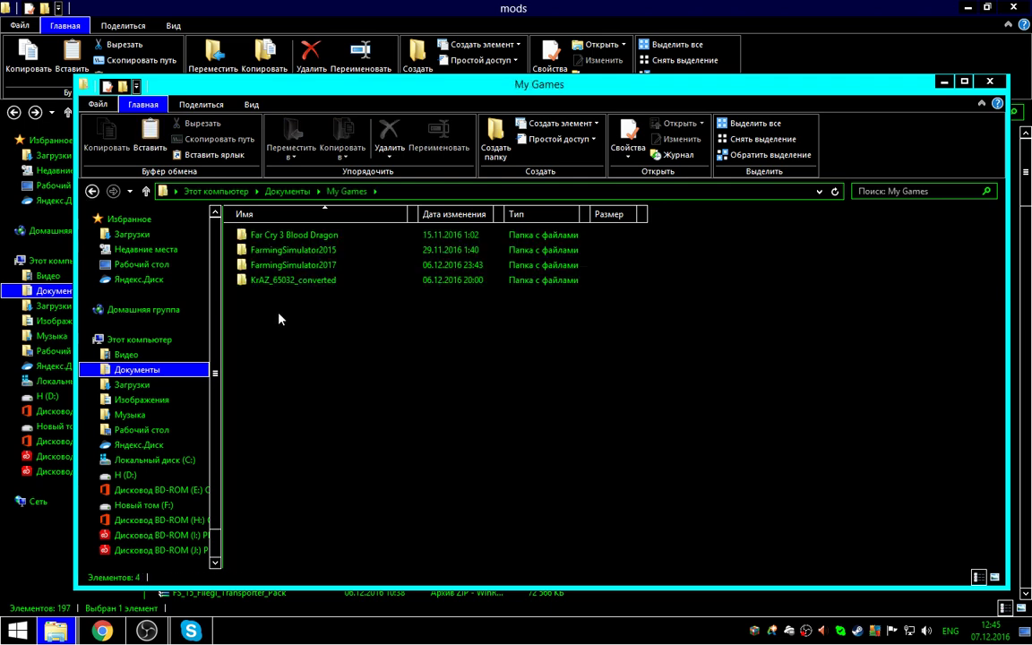
{"action": "double_click", "coordinate": [318, 271]}
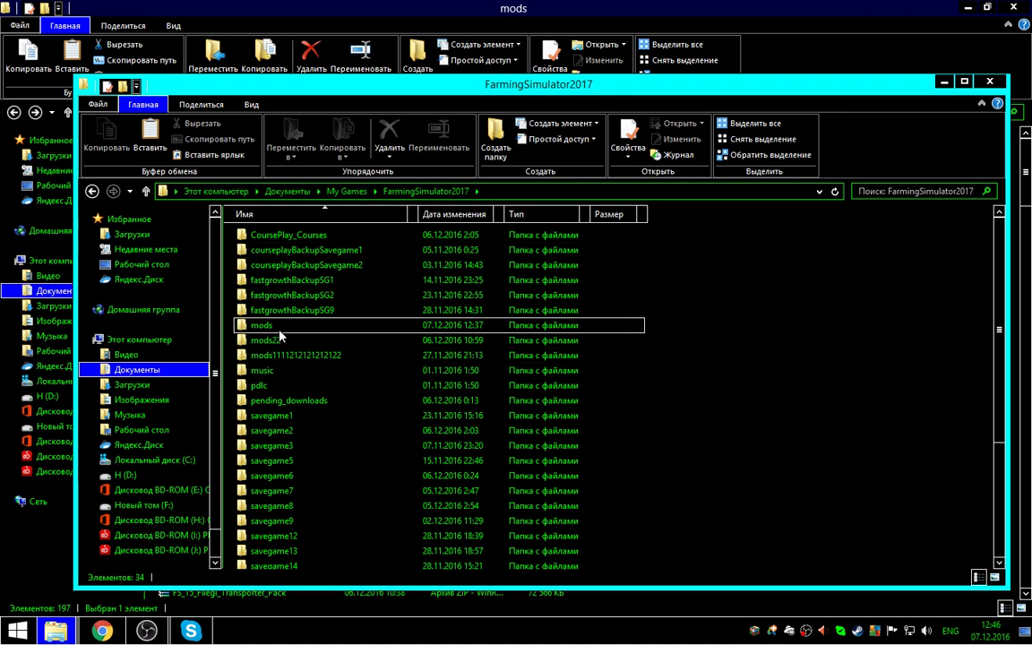
{"action": "double_click", "coordinate": [262, 325]}
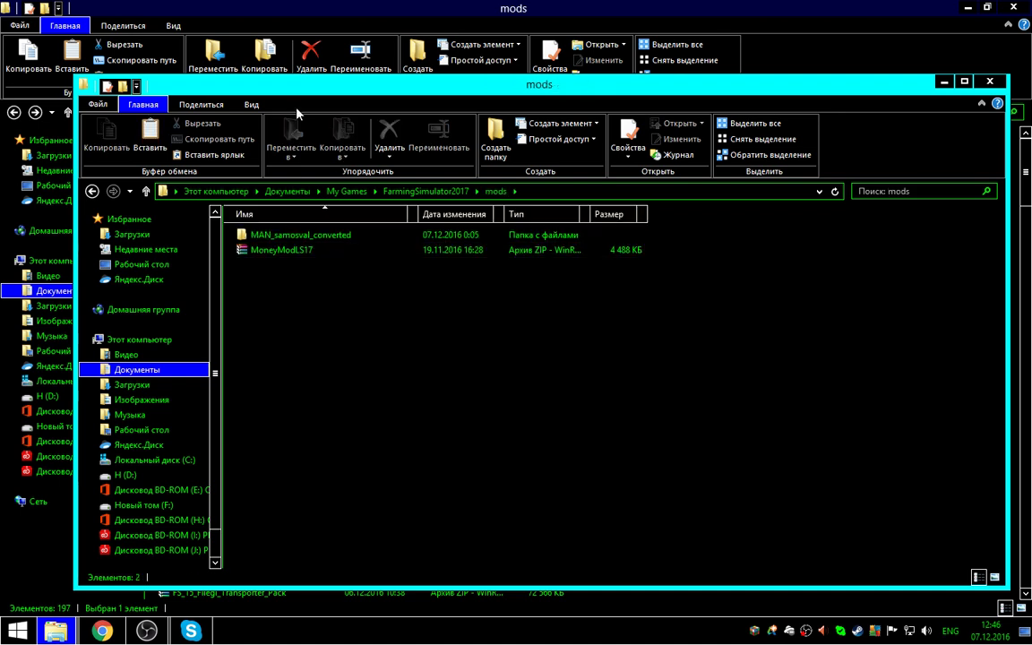
Step: Minimize the FarmingSimulator2015 mods window and place the FarmingSimulator2017 mods window beside the desktop archives
{"action": "left_click_drag", "start_coordinate": [259, 82], "coordinate": [493, 145]}
{"action": "left_click", "coordinate": [587, 18]}
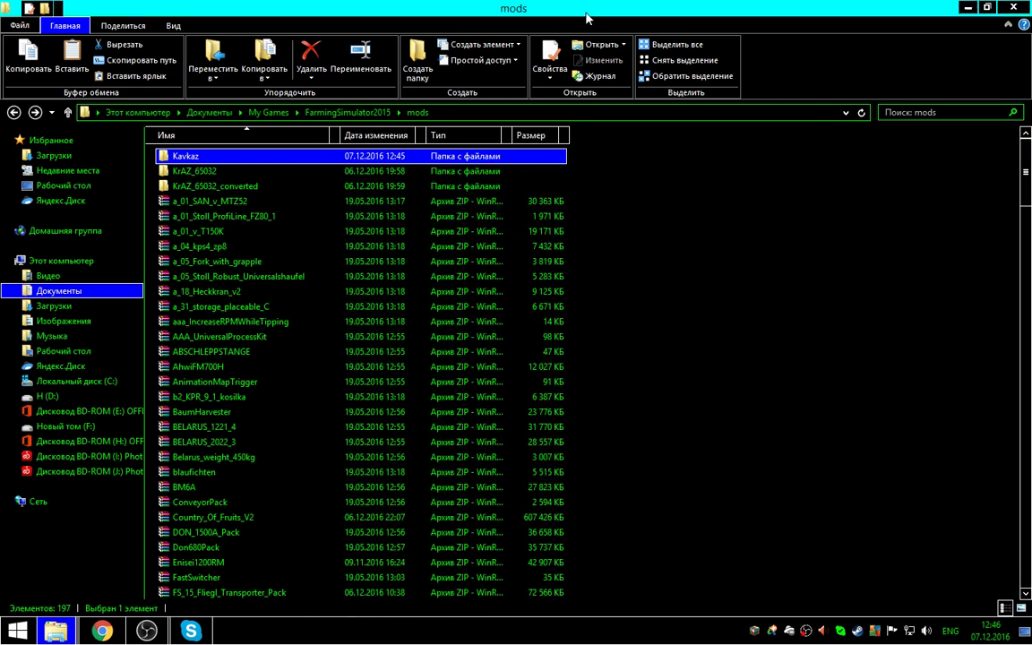
{"action": "left_click", "coordinate": [967, 7]}
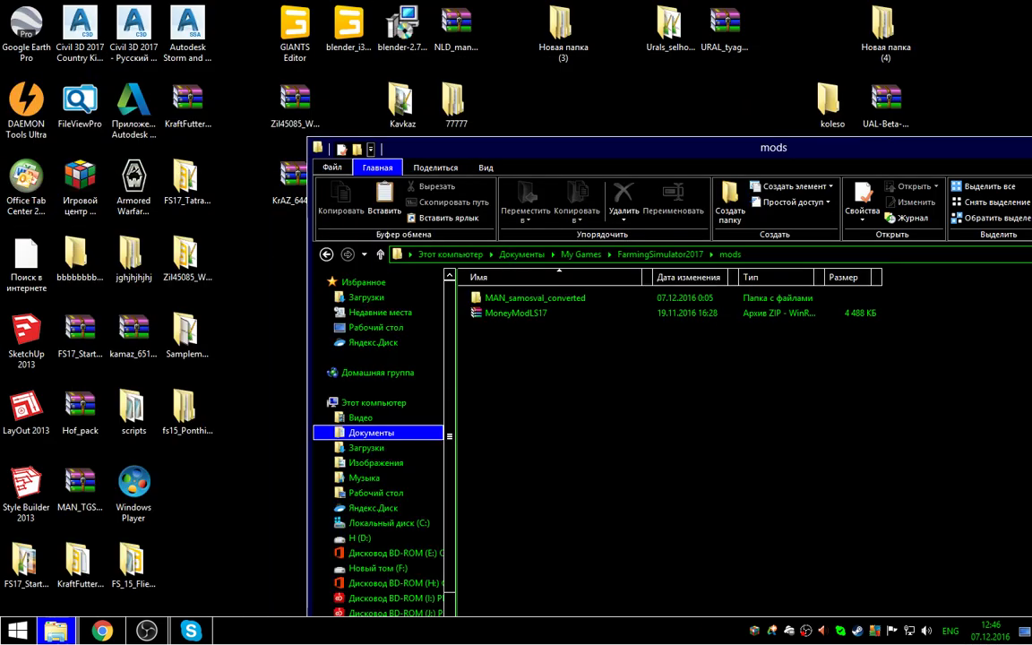
{"action": "left_click_drag", "start_coordinate": [626, 156], "coordinate": [586, 70]}
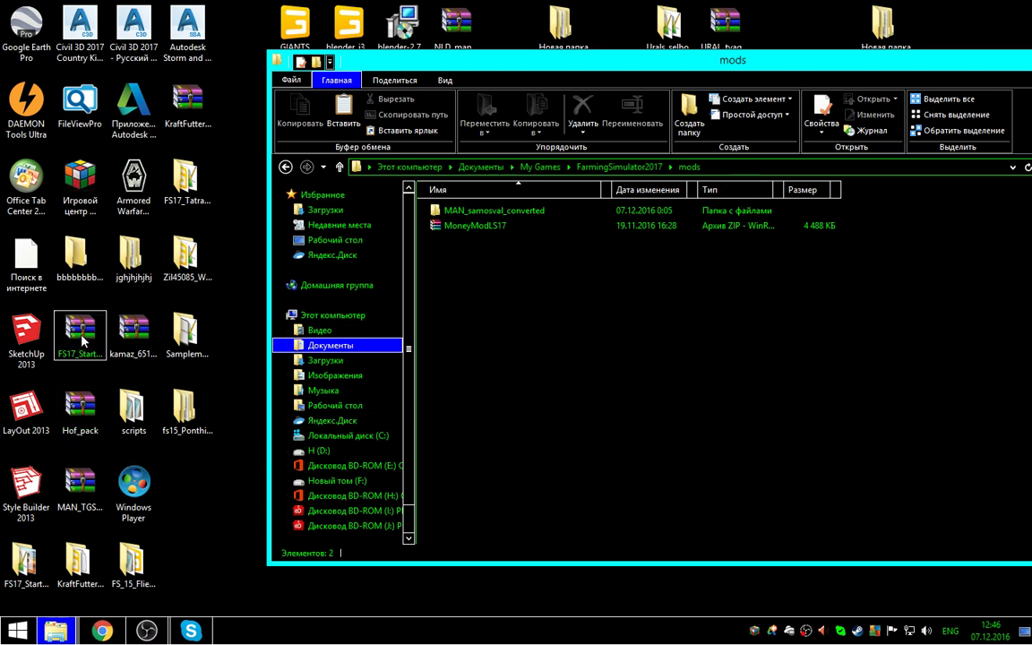
Step: Extract the desktop archive FS17_StartMap_4x into its own folder inside the FarmingSimulator2017 mods folder, returning the archive to the desktop
{"action": "left_click_drag", "start_coordinate": [81, 336], "coordinate": [592, 358]}
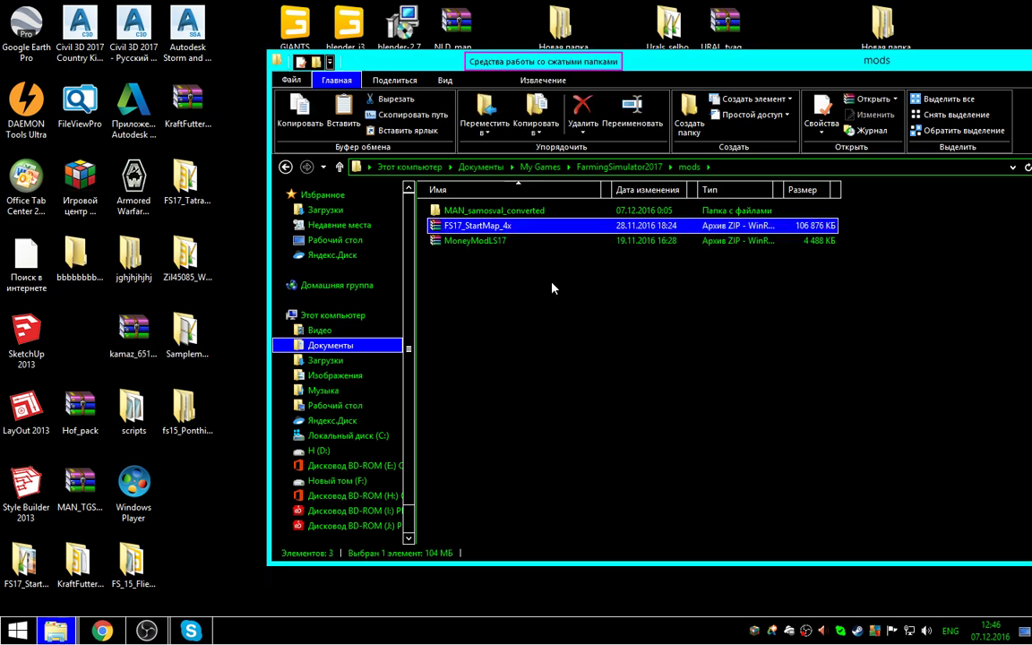
{"action": "right_click", "coordinate": [536, 233]}
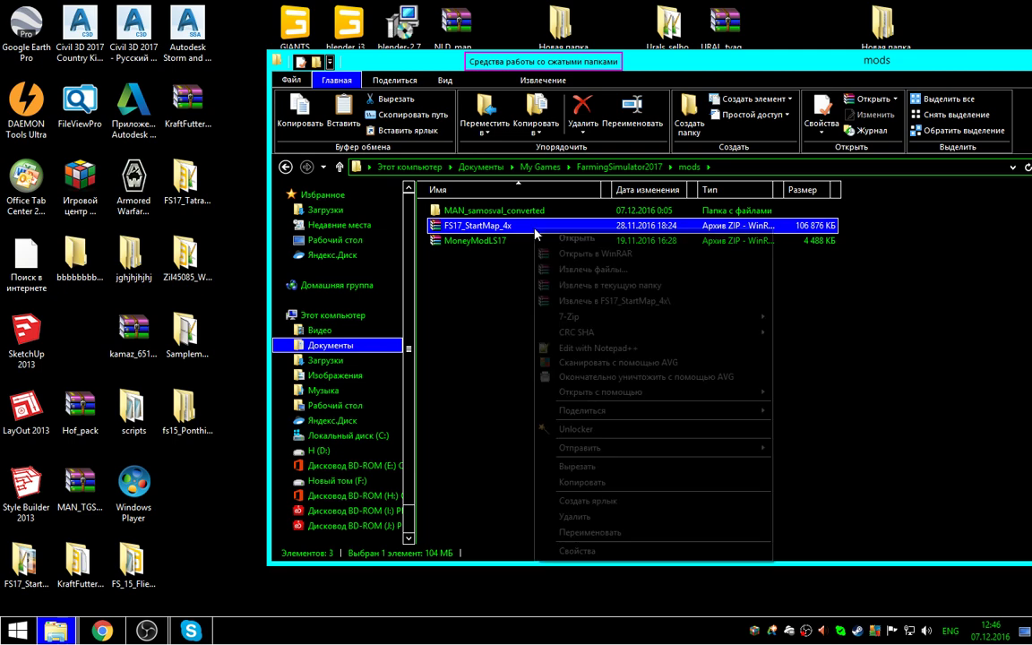
{"action": "left_click", "coordinate": [573, 300]}
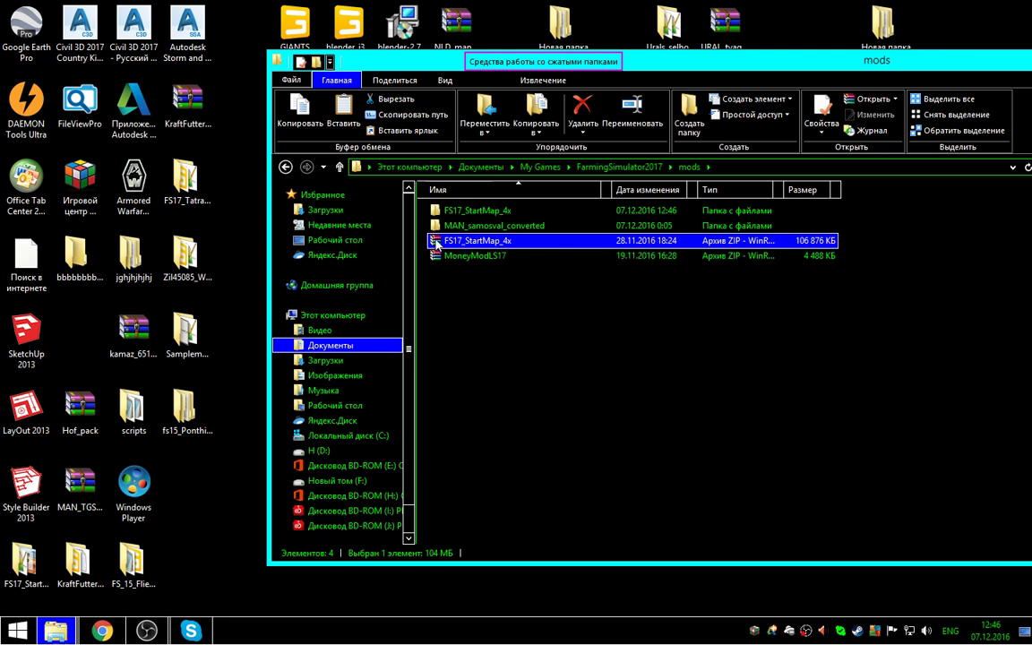
{"action": "left_click_drag", "start_coordinate": [448, 242], "coordinate": [77, 341]}
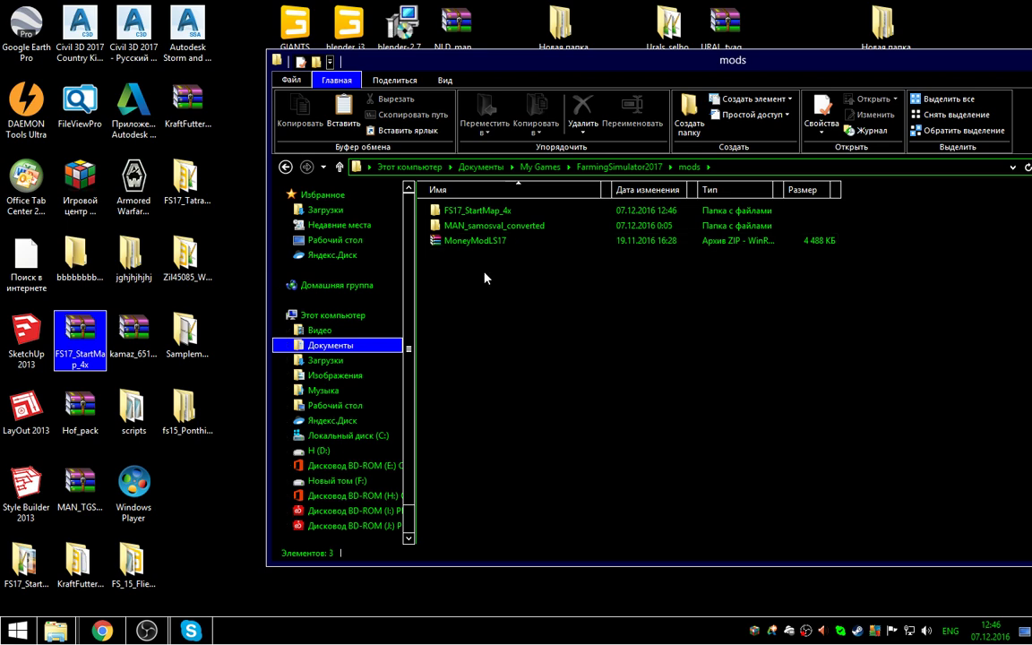
Step: Rename the extracted FS17_StartMap_4x folder in the FarmingSimulator2017 mods folder to Kavkaz
{"action": "left_click_drag", "start_coordinate": [602, 60], "coordinate": [597, 57]}
{"action": "key", "text": "ctrl+a"}
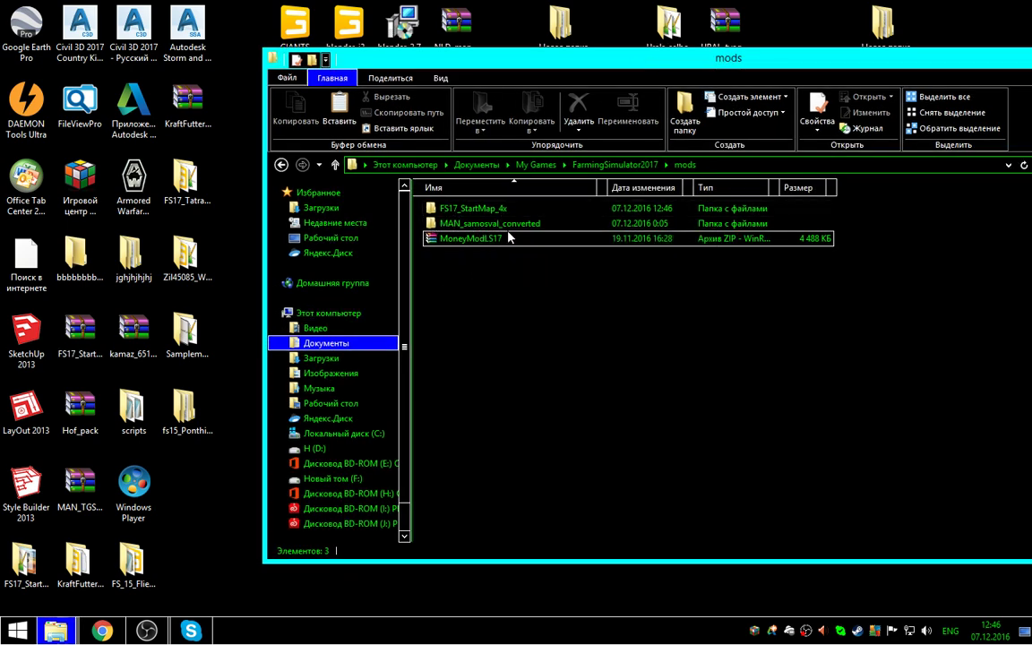
{"action": "left_click", "coordinate": [515, 211]}
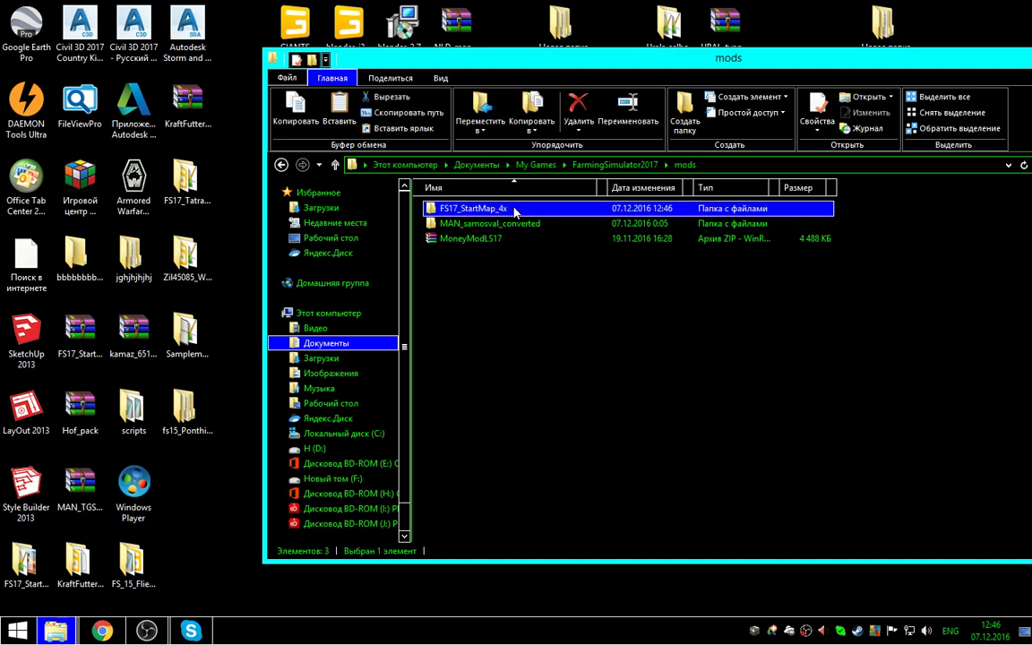
{"action": "right_click", "coordinate": [515, 211]}
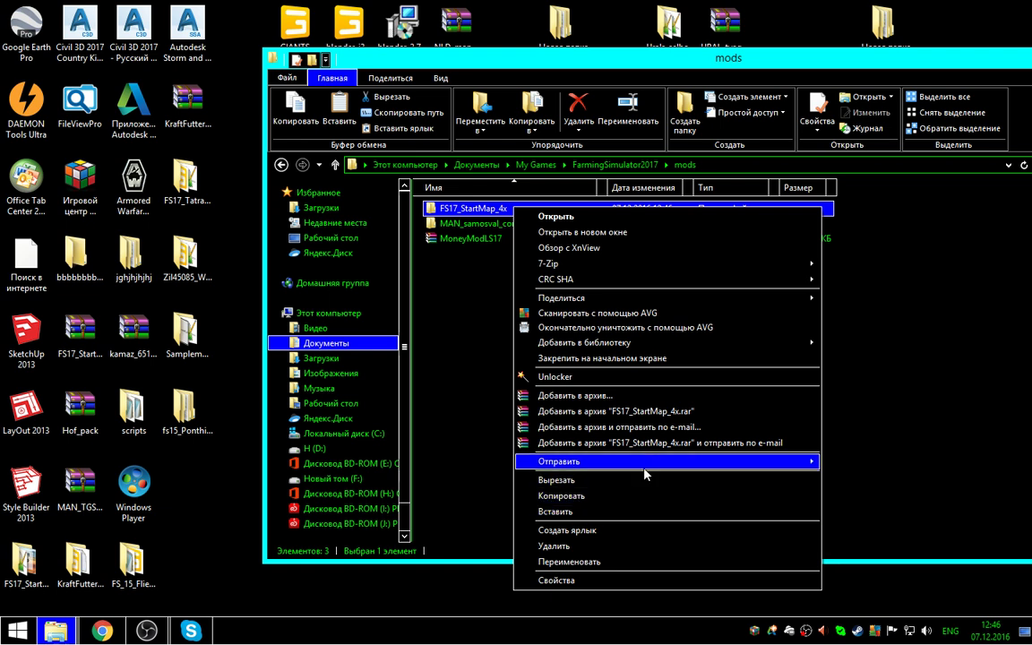
{"action": "left_click", "coordinate": [591, 561]}
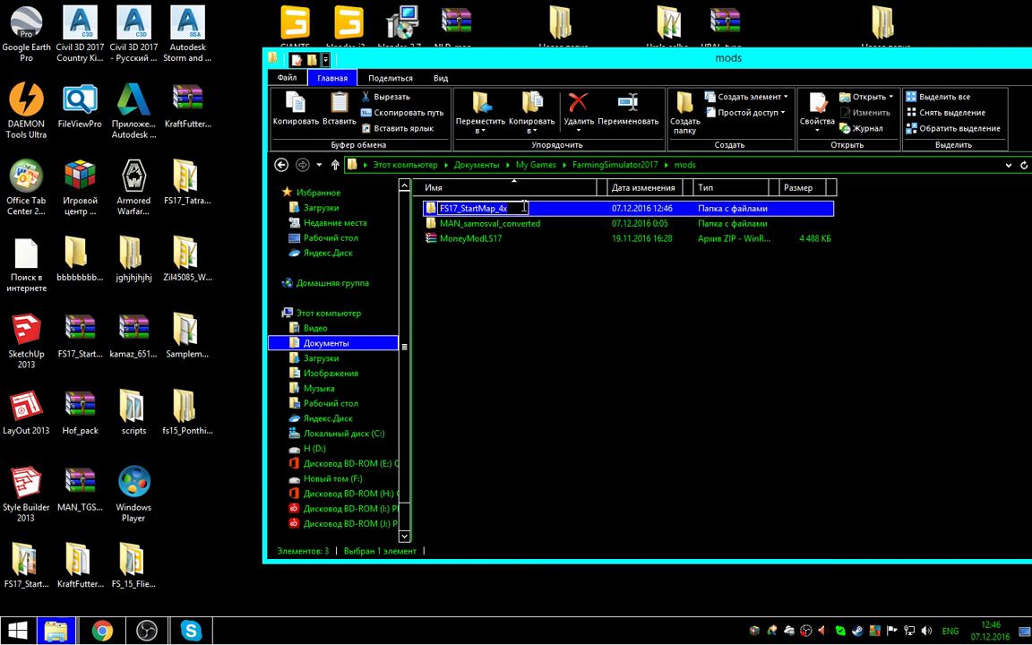
{"action": "key", "text": "BackSpace"}
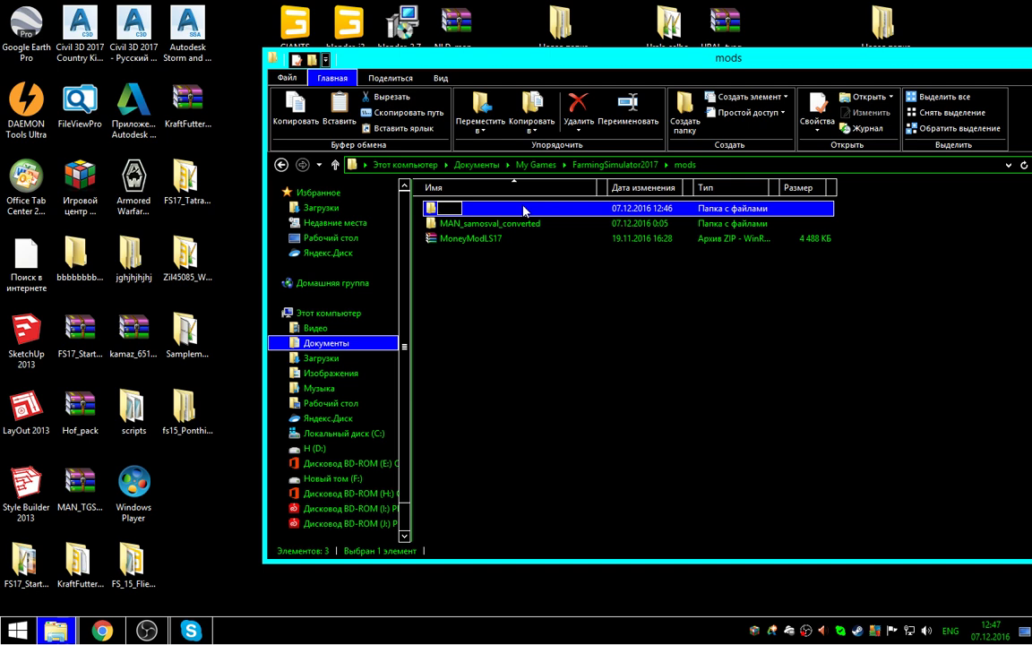
{"action": "type", "text": "Kavkaz"}
{"action": "left_click", "coordinate": [562, 331]}
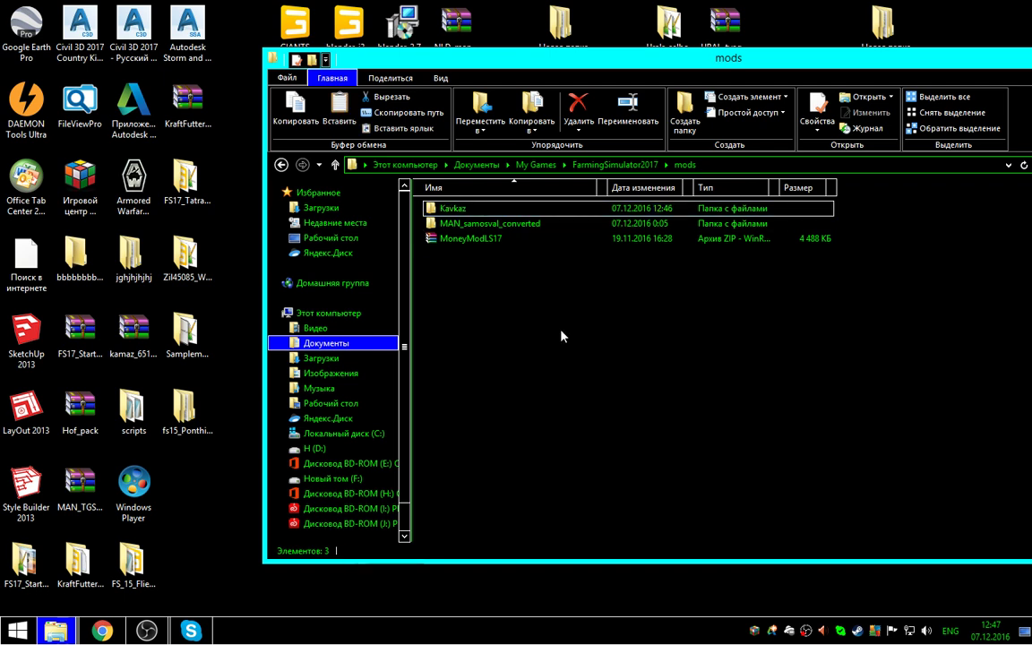
Step: Open modDesc from the FarmingSimulator2017 Kavkaz folder to examine its map titles and descriptions, then close it unchanged
{"action": "double_click", "coordinate": [457, 209]}
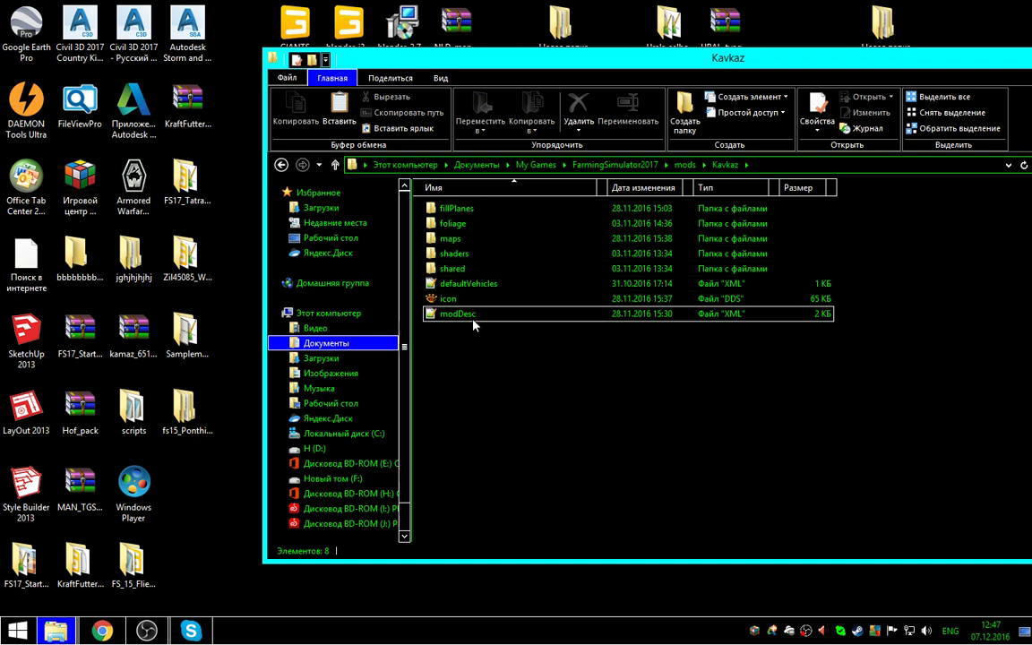
{"action": "double_click", "coordinate": [424, 285]}
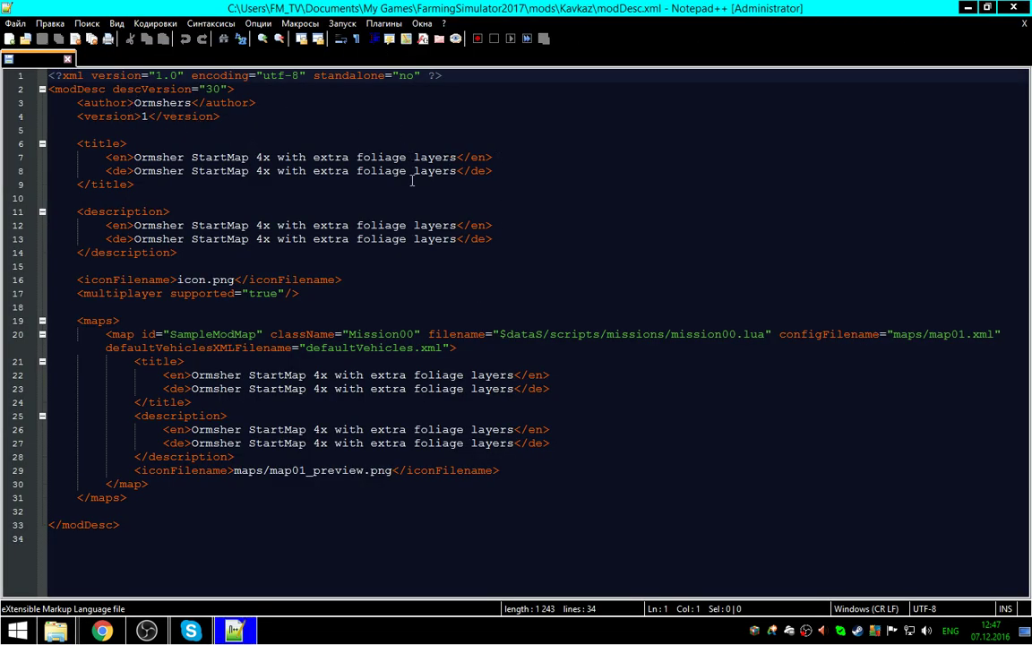
{"action": "left_click", "coordinate": [1013, 7]}
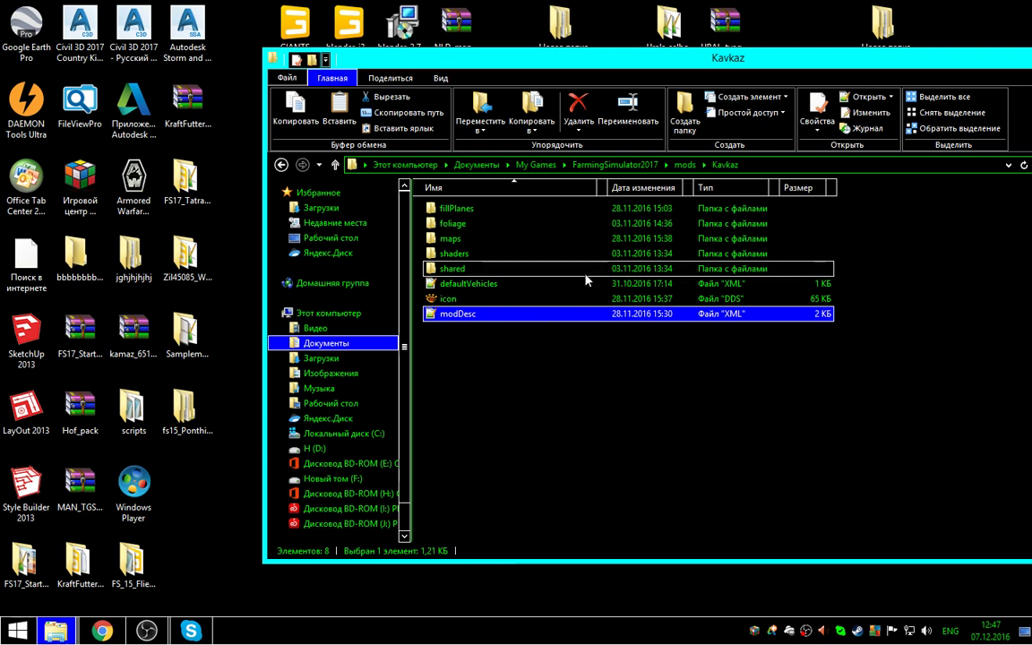
Step: Create a new folder named Stuff inside the FarmingSimulator2017 Kavkaz folder
{"action": "left_click_drag", "start_coordinate": [642, 67], "coordinate": [513, 23]}
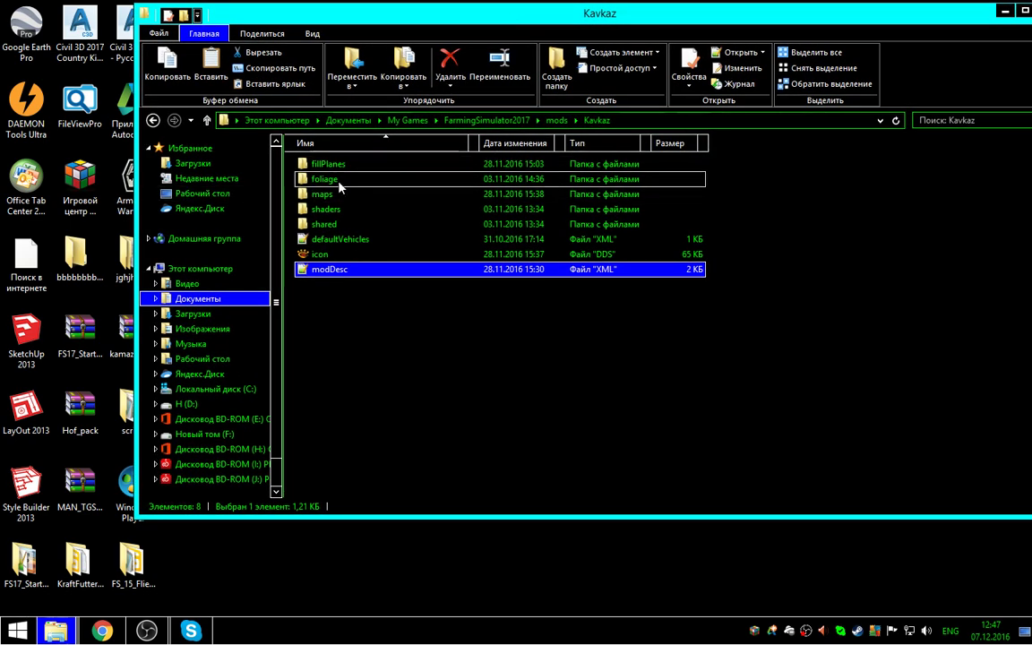
{"action": "left_click", "coordinate": [152, 121]}
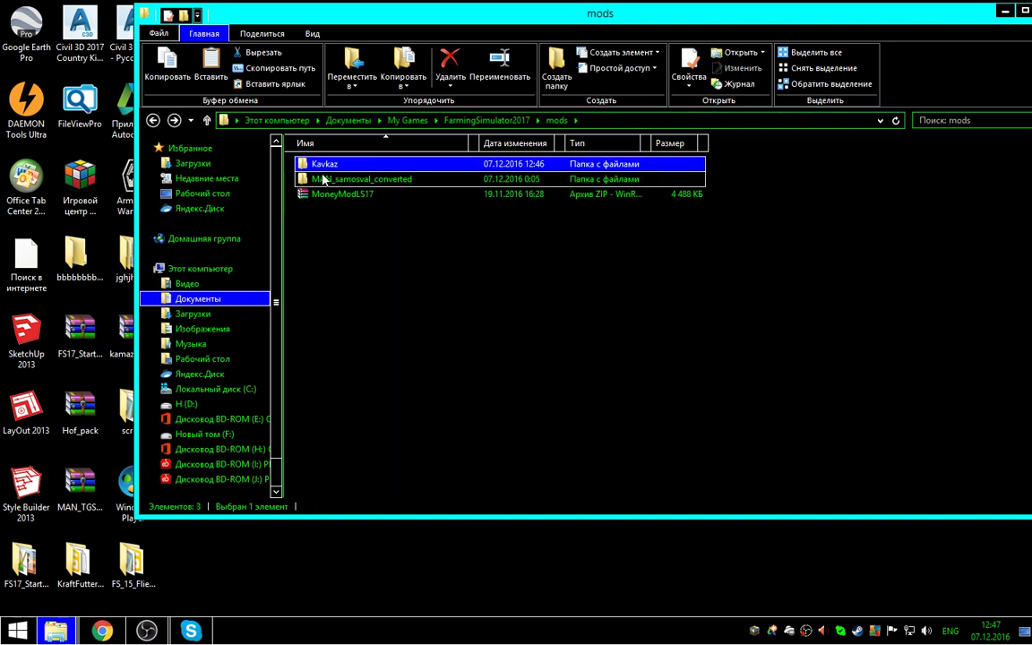
{"action": "double_click", "coordinate": [383, 166]}
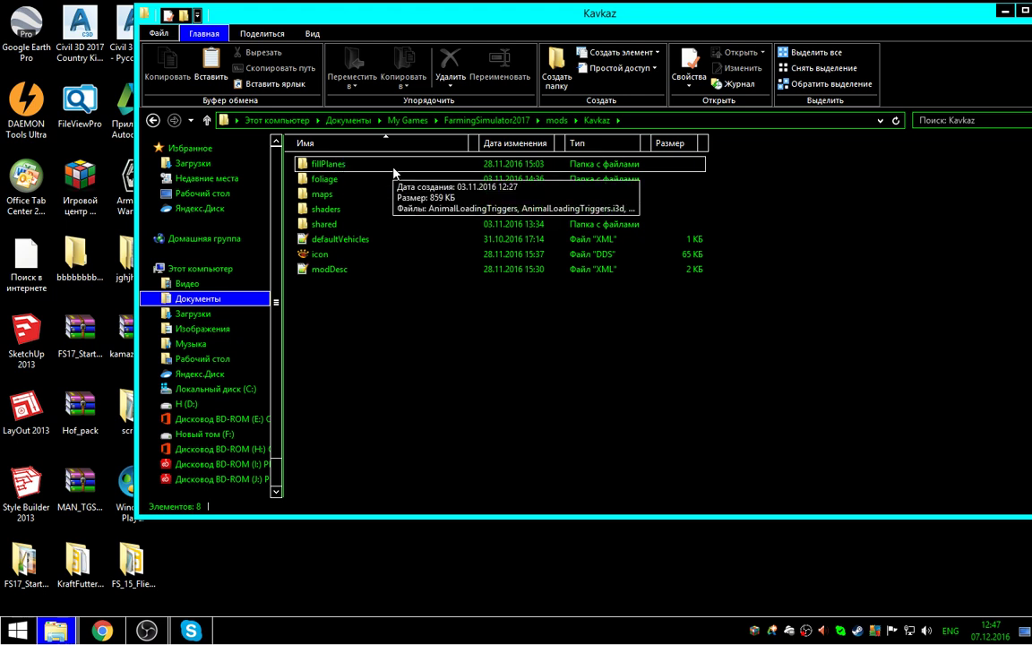
{"action": "right_click", "coordinate": [599, 352]}
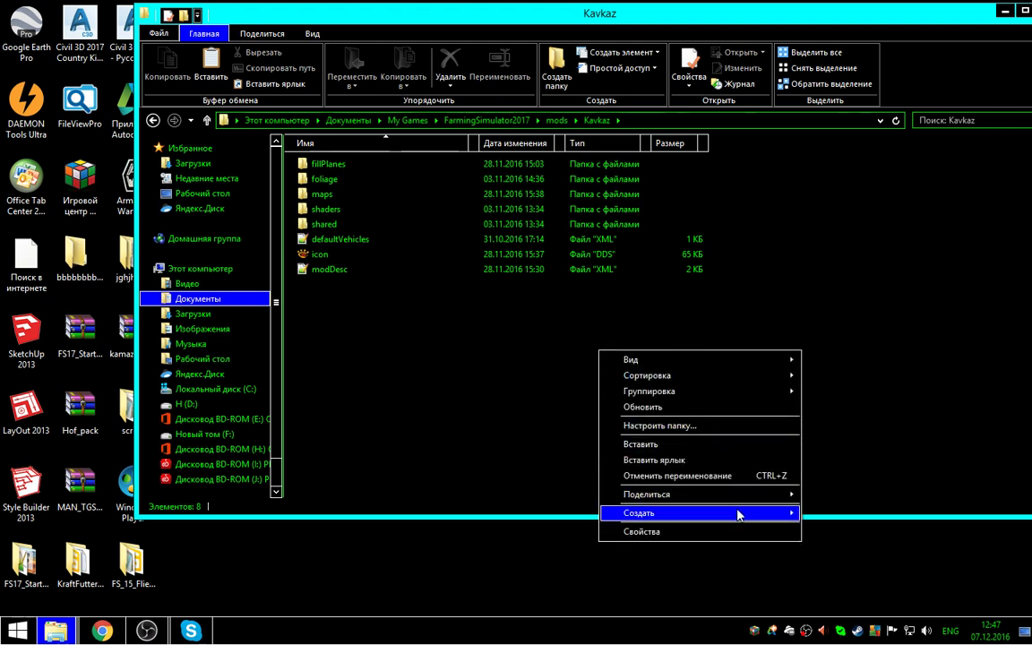
{"action": "mouse_move", "coordinate": [743, 513]}
{"action": "left_click", "coordinate": [863, 339]}
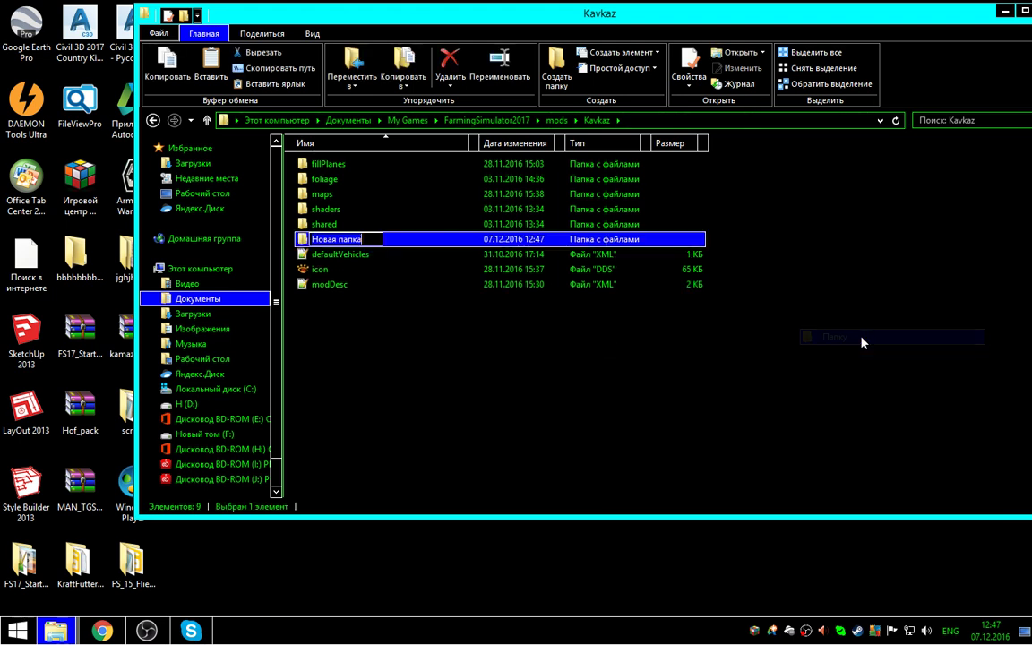
{"action": "key", "text": "BackSpace"}
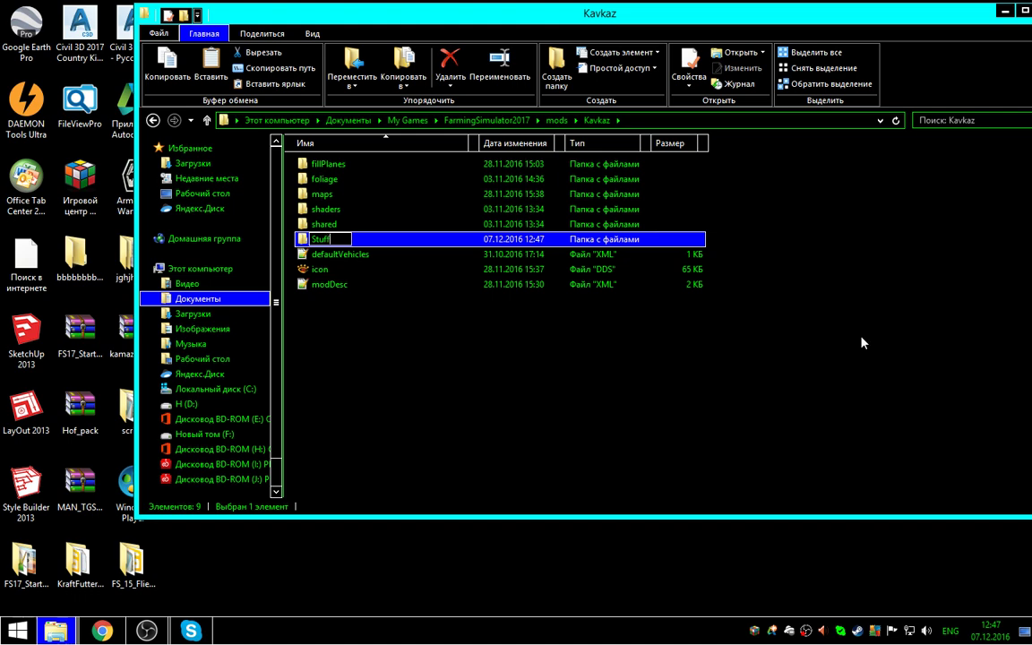
{"action": "left_click", "coordinate": [623, 433]}
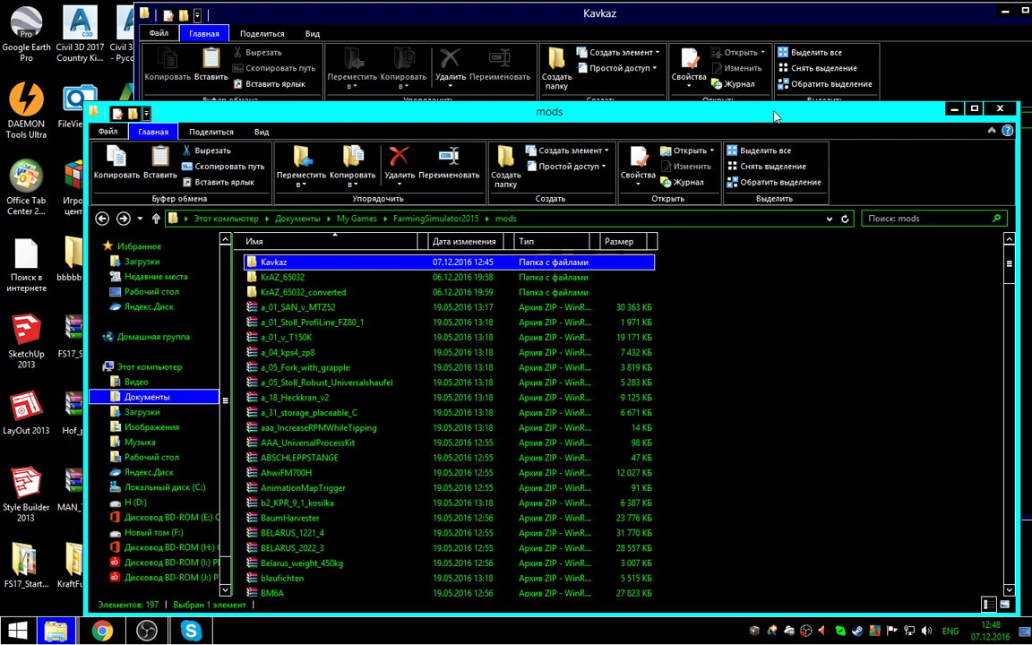
Step: Copy all files from the map01 folder inside the FarmingSimulator2015 Kavkaz map folder
{"action": "left_click_drag", "start_coordinate": [773, 118], "coordinate": [753, 26]}
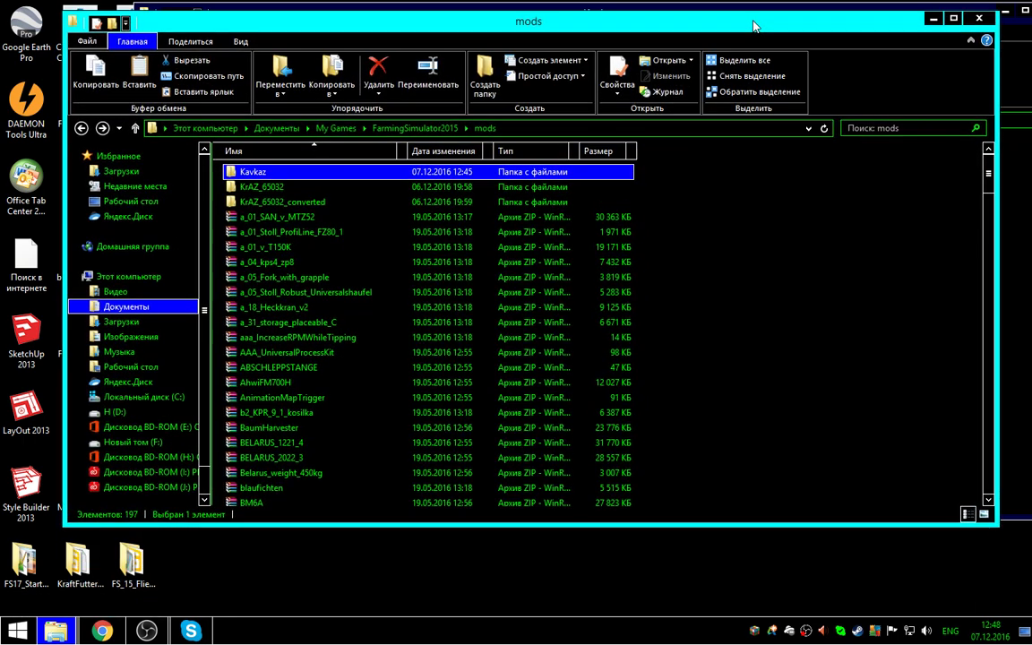
{"action": "double_click", "coordinate": [255, 172]}
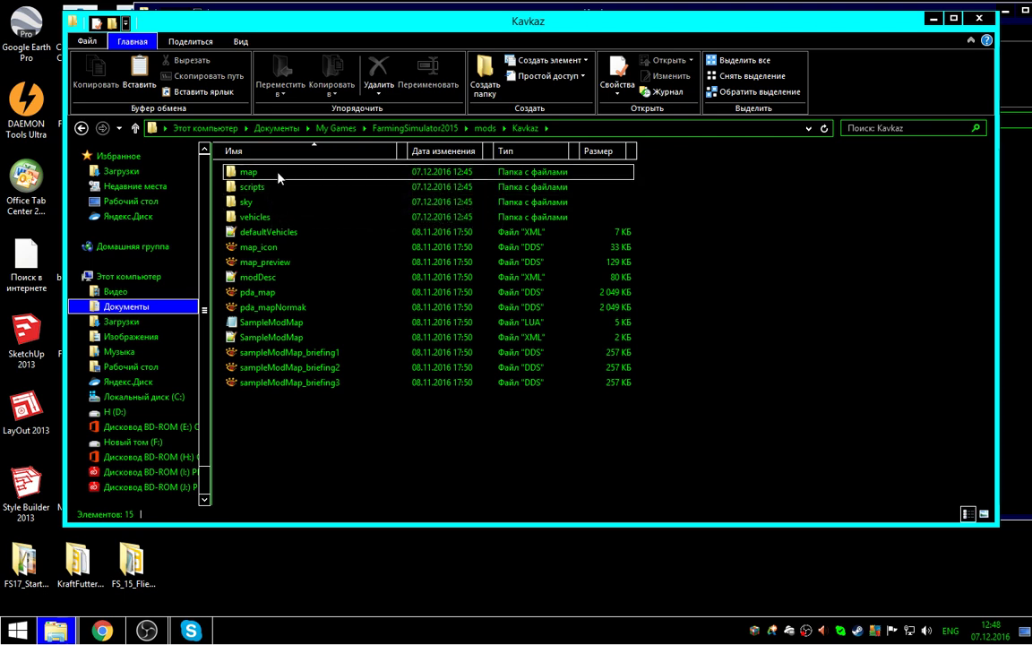
{"action": "mouse_move", "coordinate": [277, 177]}
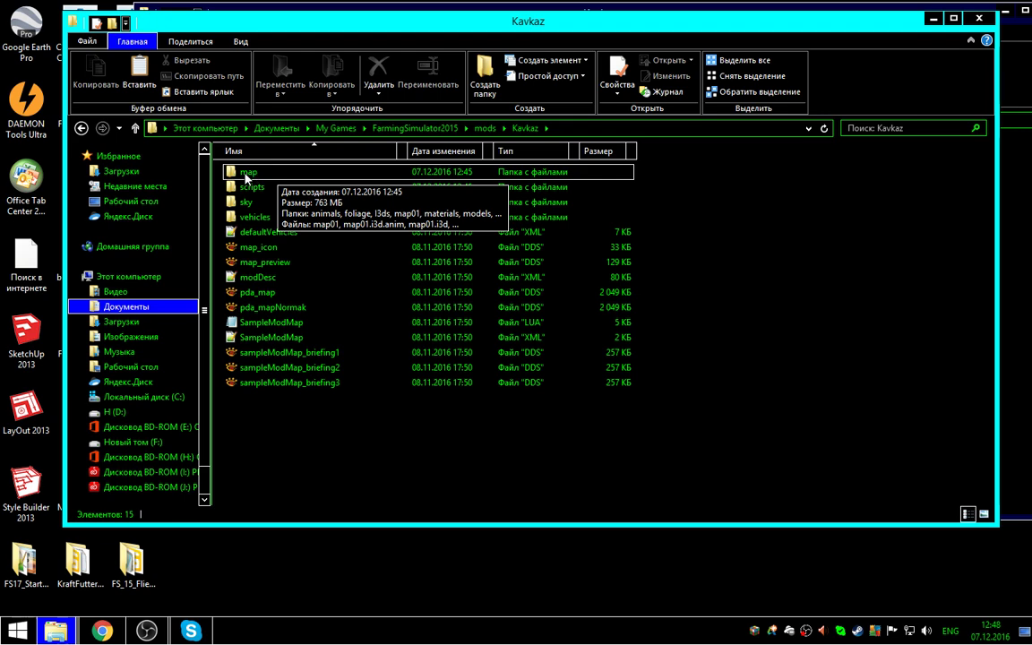
{"action": "double_click", "coordinate": [246, 176]}
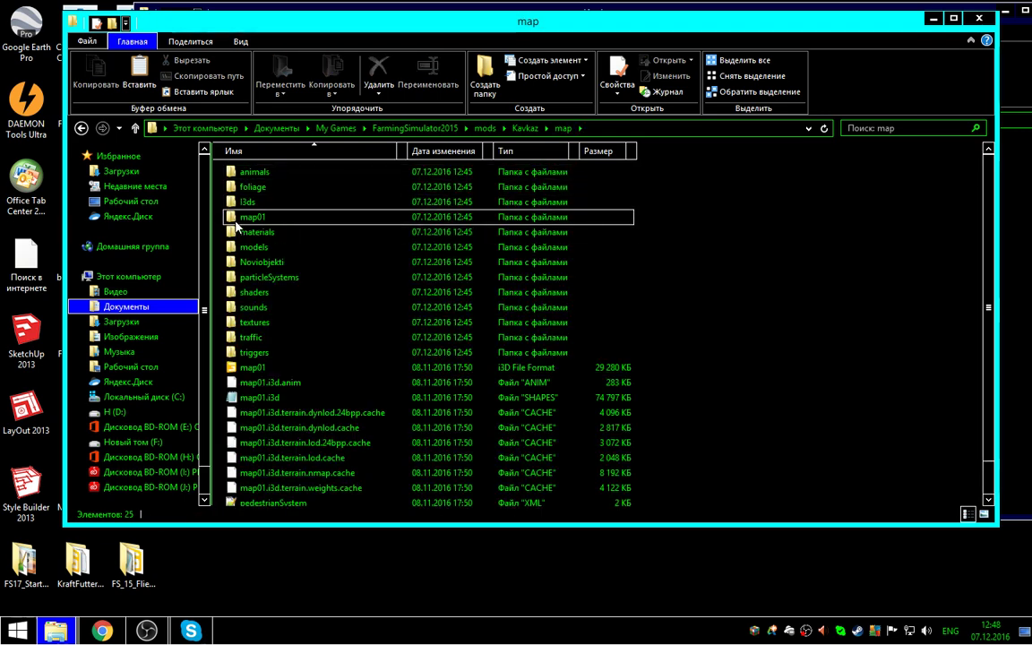
{"action": "mouse_move", "coordinate": [431, 224]}
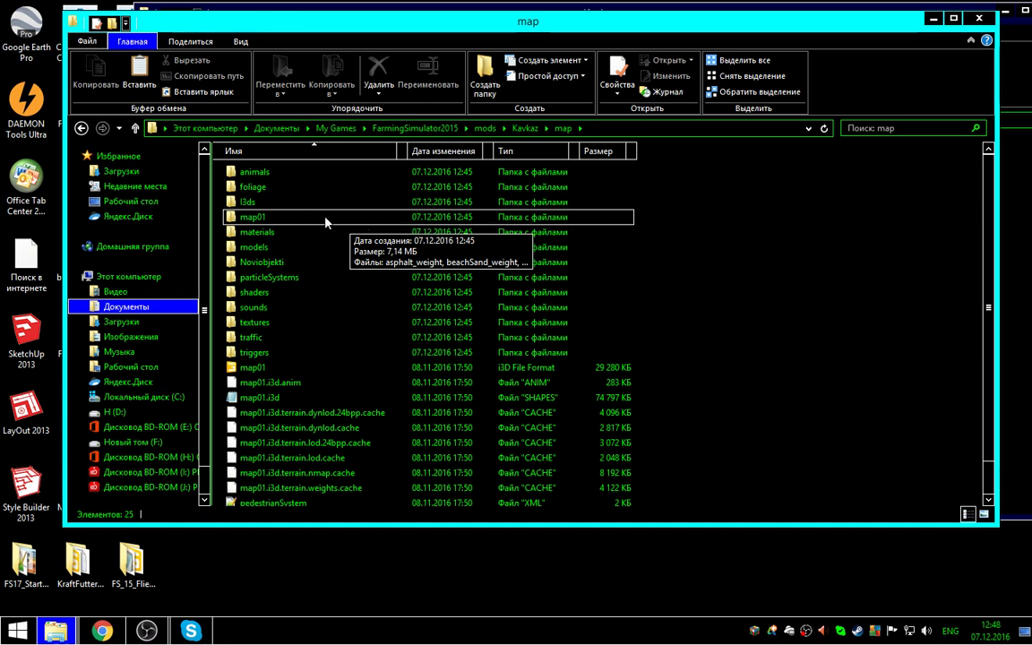
{"action": "double_click", "coordinate": [272, 223]}
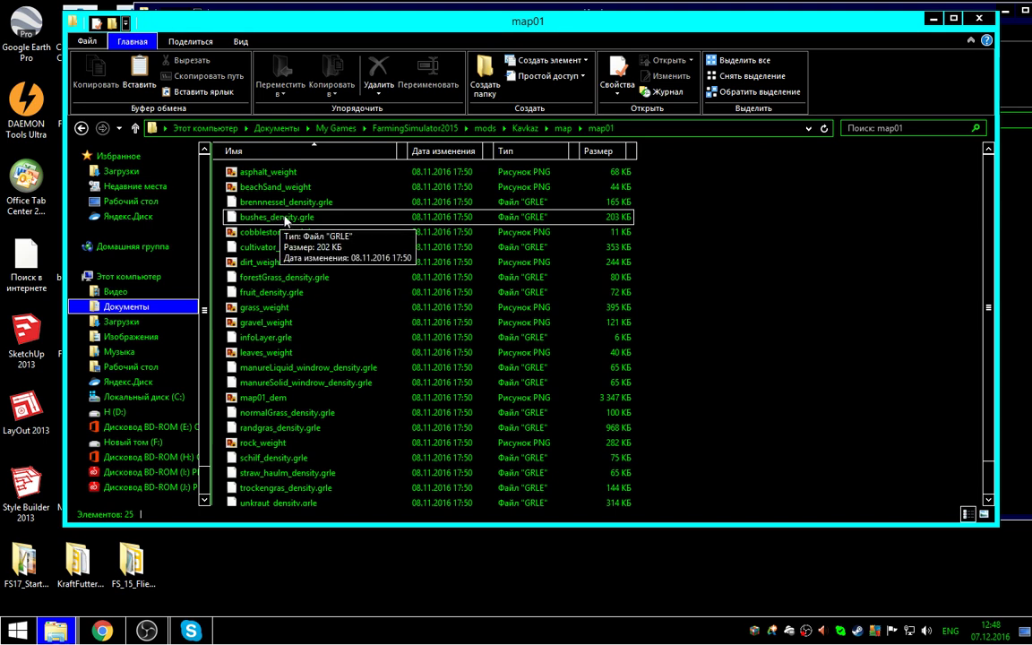
{"action": "key", "text": "ctrl+a"}
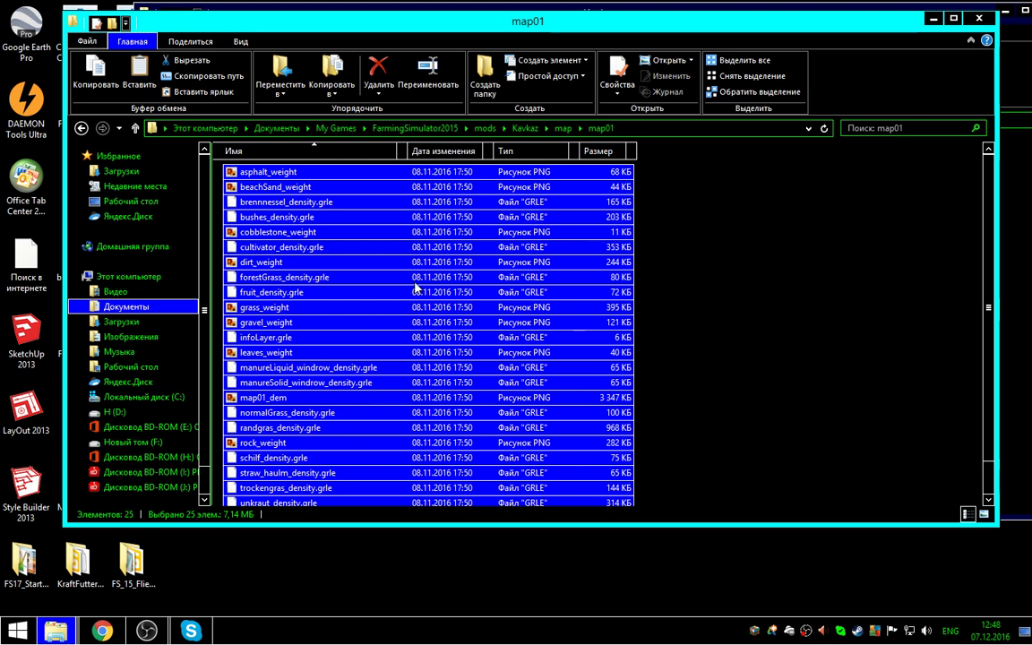
{"action": "right_click", "coordinate": [374, 260]}
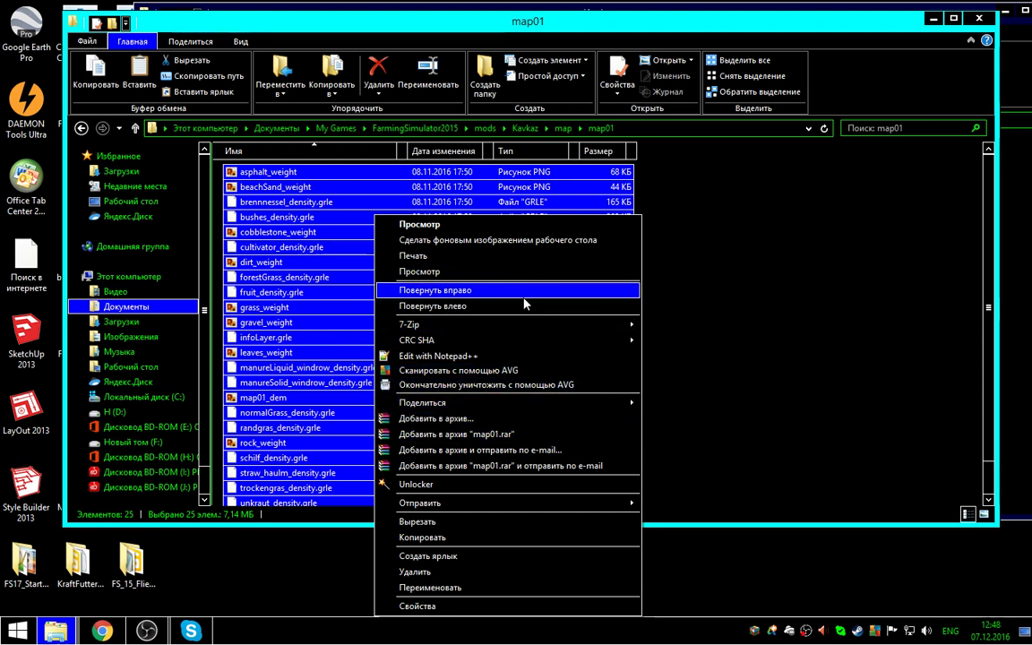
{"action": "left_click", "coordinate": [460, 537]}
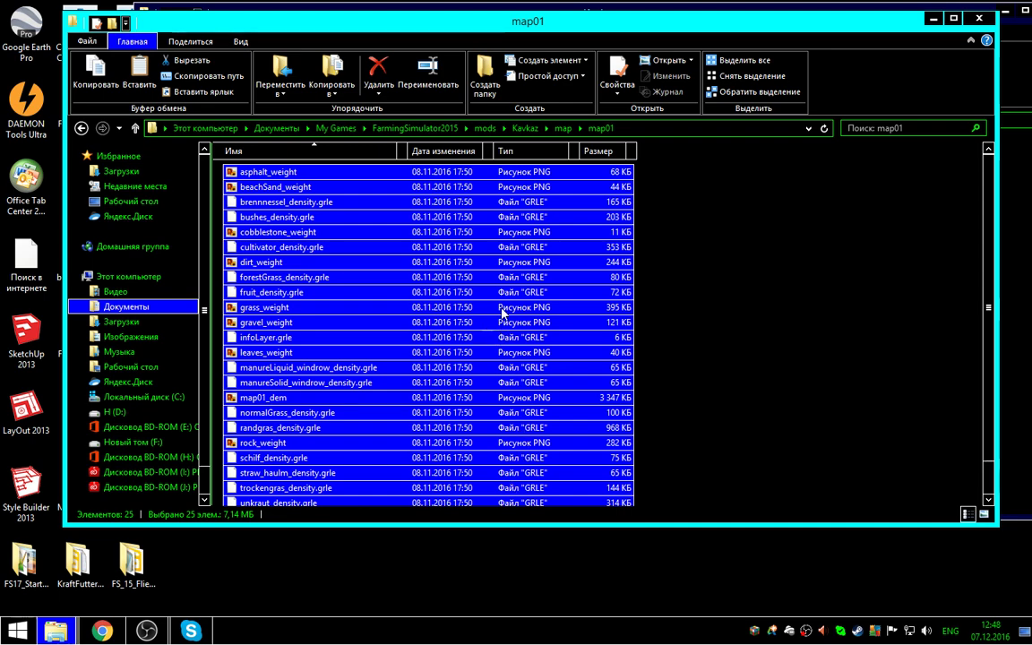
Step: Paste the copied files into maps\map01 of the FarmingSimulator2017 Kavkaz folder, replacing the files with matching names
{"action": "key", "text": "alt+Tab"}
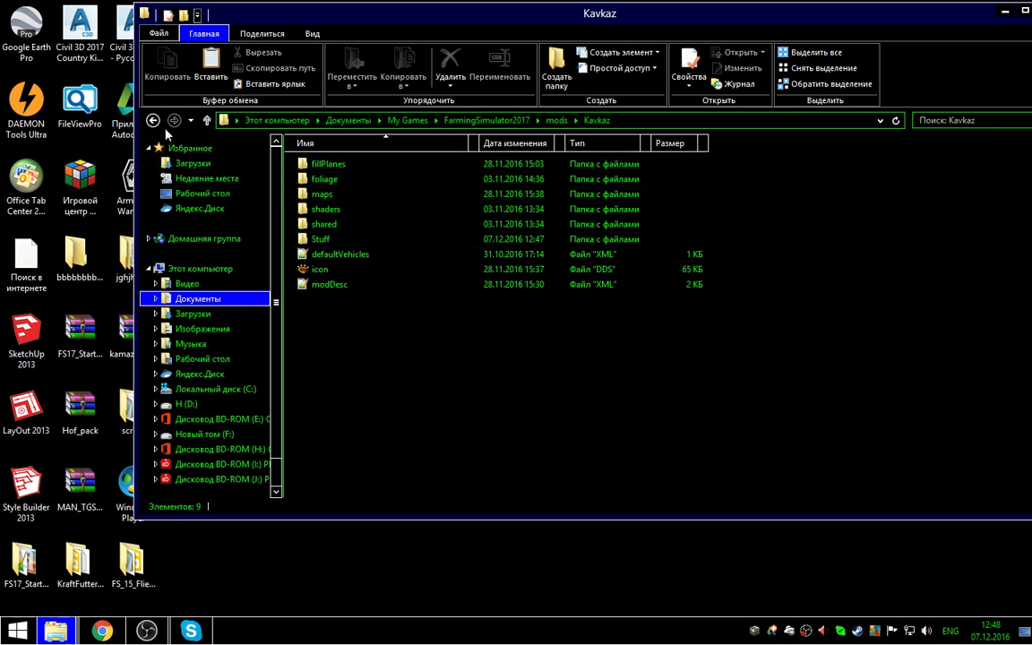
{"action": "double_click", "coordinate": [305, 197]}
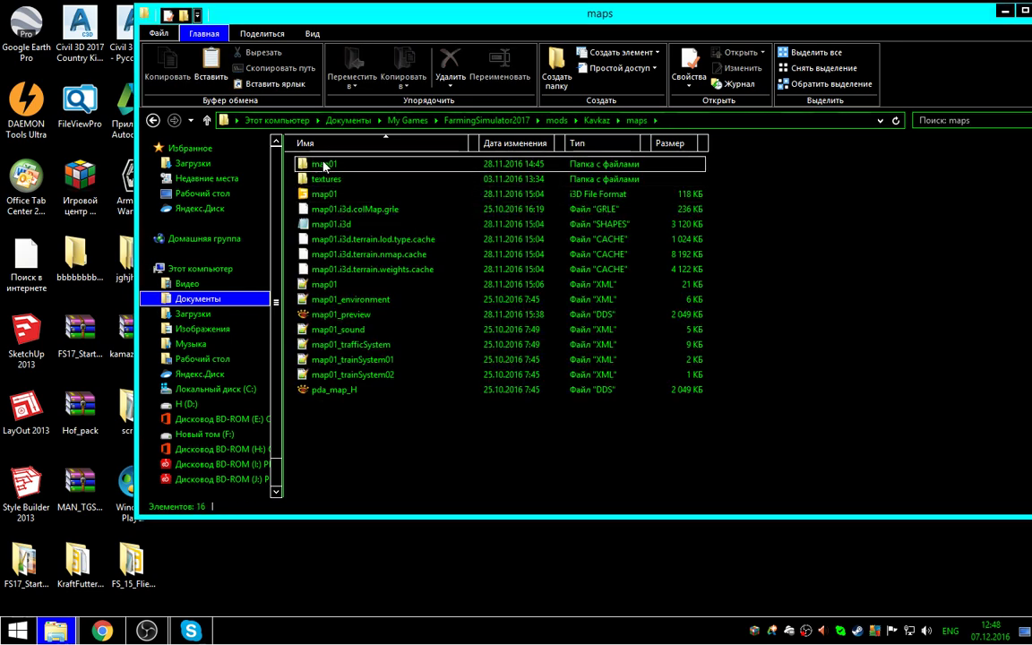
{"action": "double_click", "coordinate": [437, 171]}
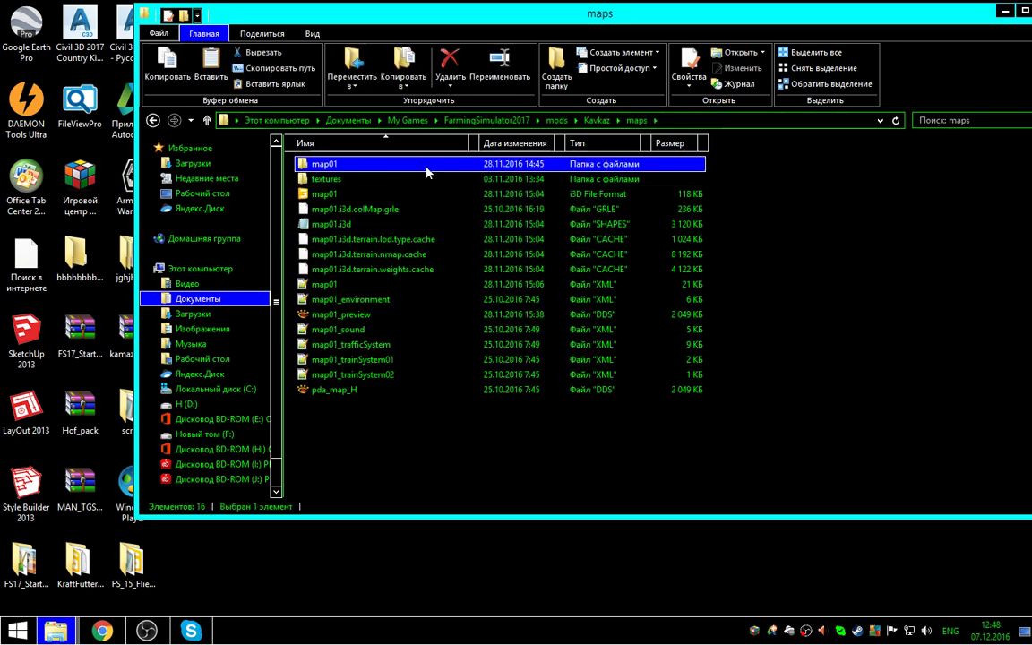
{"action": "right_click", "coordinate": [831, 266]}
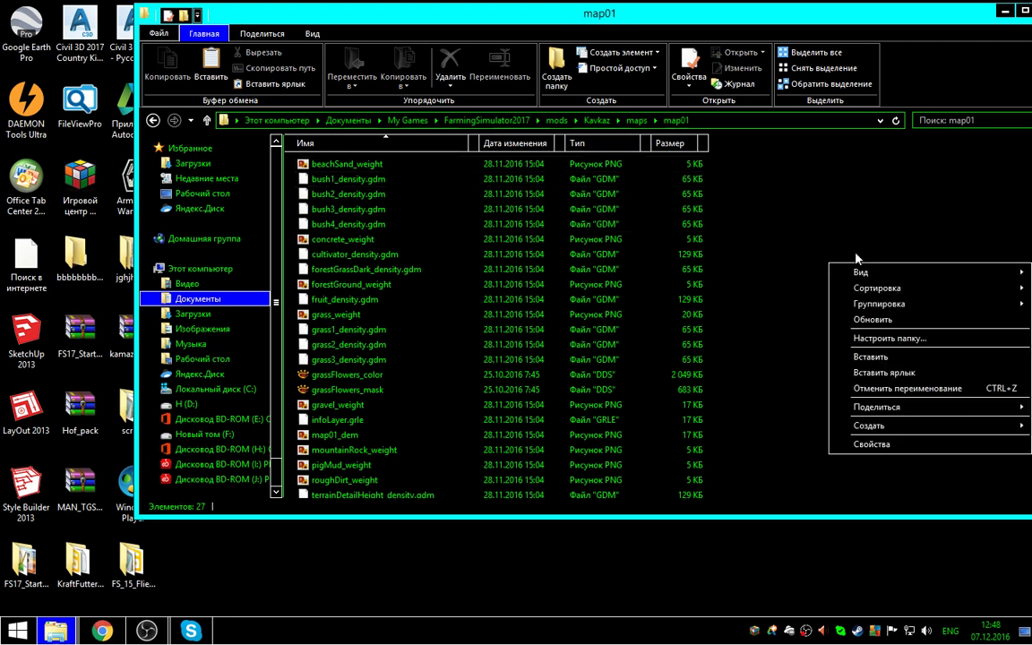
{"action": "left_click", "coordinate": [859, 356]}
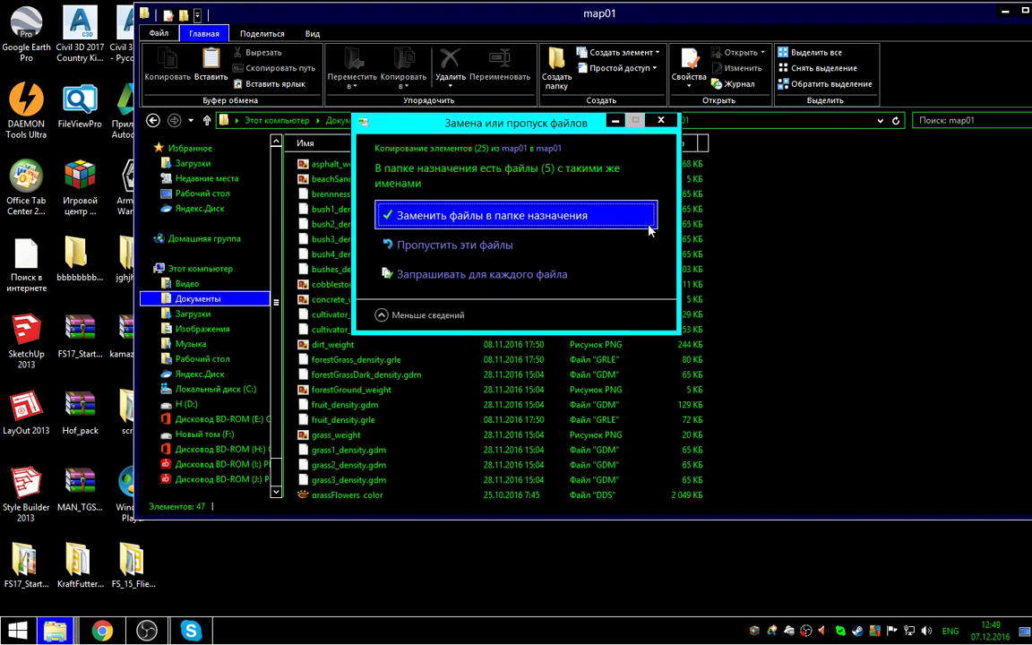
{"action": "left_click", "coordinate": [612, 225]}
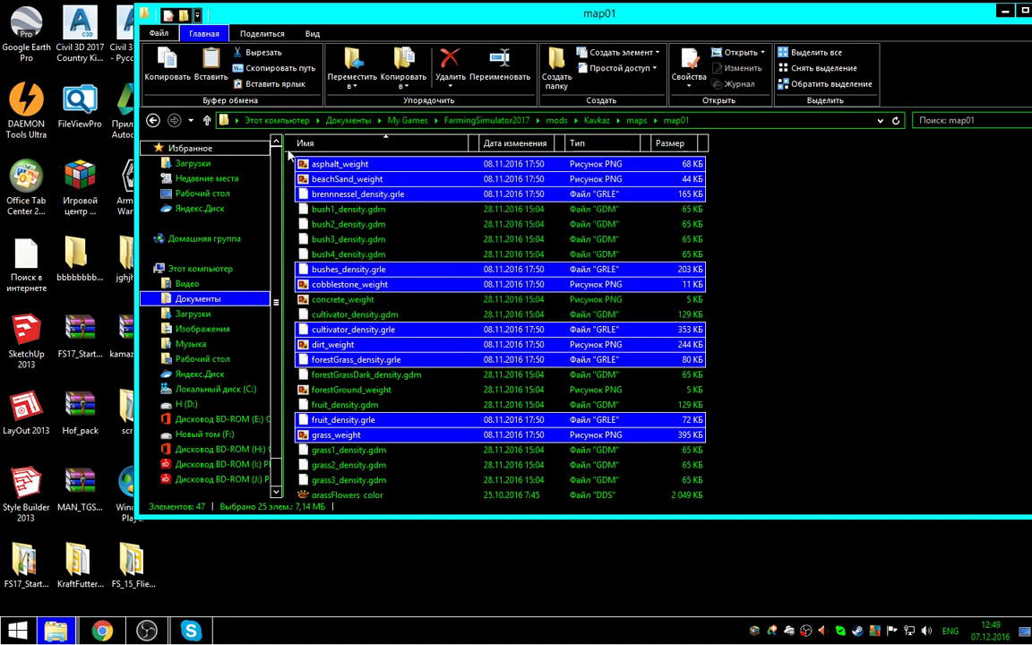
Step: Open the map01 i3D file from the FarmingSimulator2017 Kavkaz maps folder in GIANTS Editor 7.0.5
{"action": "left_click", "coordinate": [153, 122]}
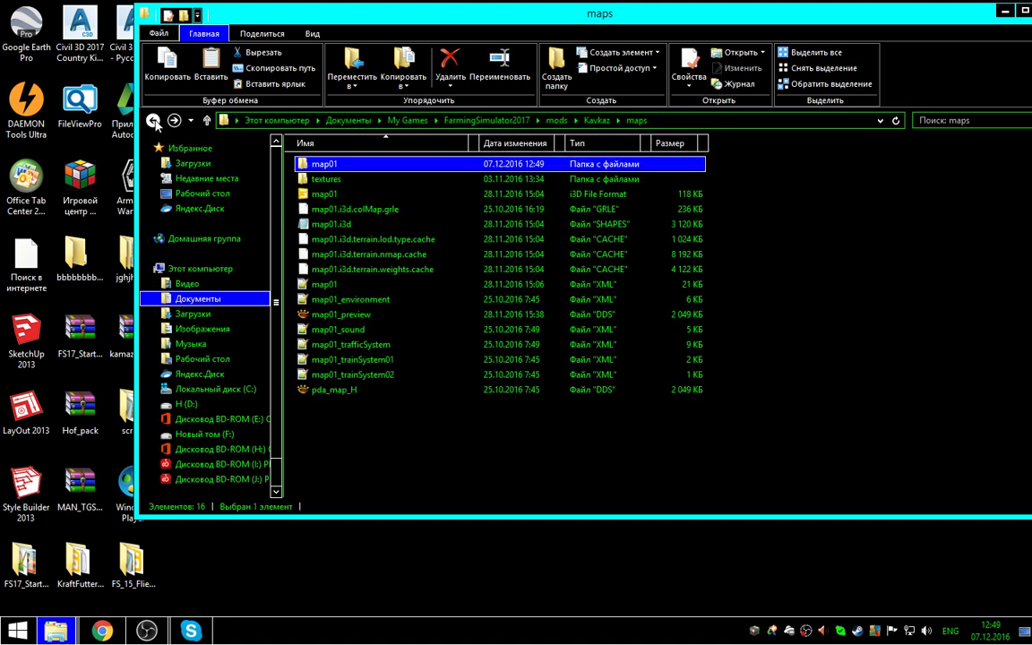
{"action": "double_click", "coordinate": [310, 195]}
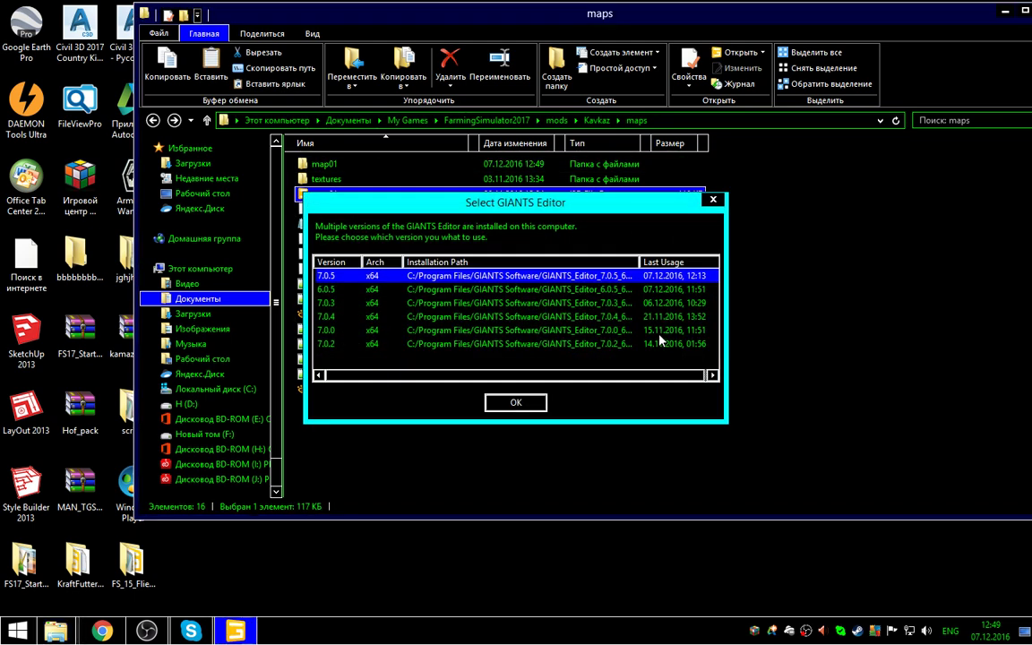
{"action": "left_click", "coordinate": [514, 403]}
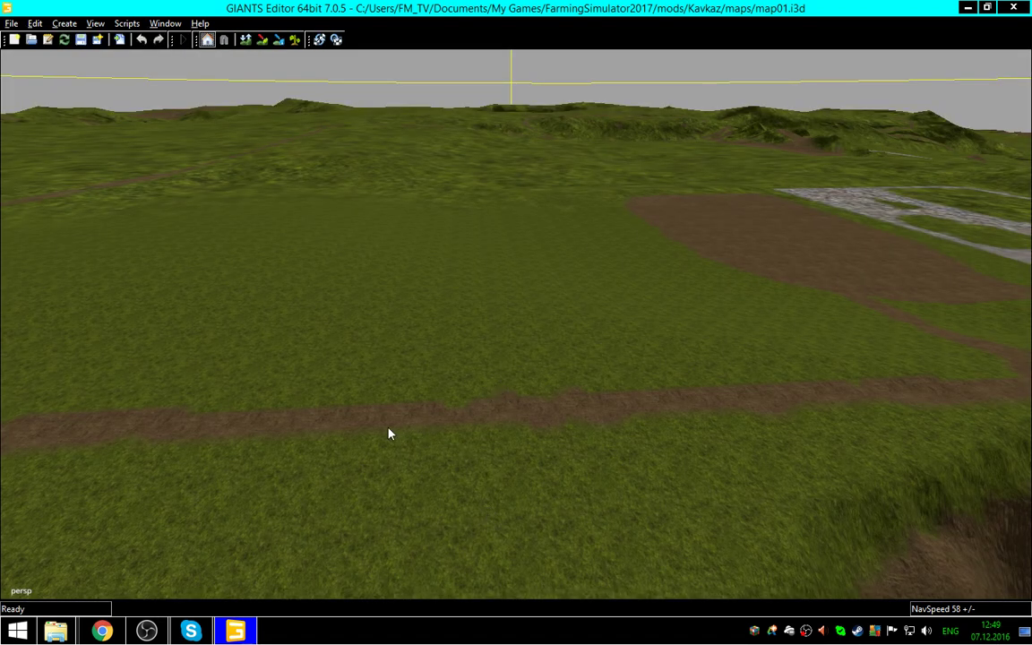
Step: Examine the terrain relief and ground textures across the Kavkaz map, then close GIANTS Editor without saving
{"action": "middle_click_drag", "start_coordinate": [387, 433], "coordinate": [272, 586]}
{"action": "middle_click_drag", "start_coordinate": [329, 381], "coordinate": [1030, 186]}
{"action": "middle_click_drag", "start_coordinate": [397, 415], "coordinate": [374, 320]}
{"action": "middle_click_drag", "start_coordinate": [787, 383], "coordinate": [152, 345]}
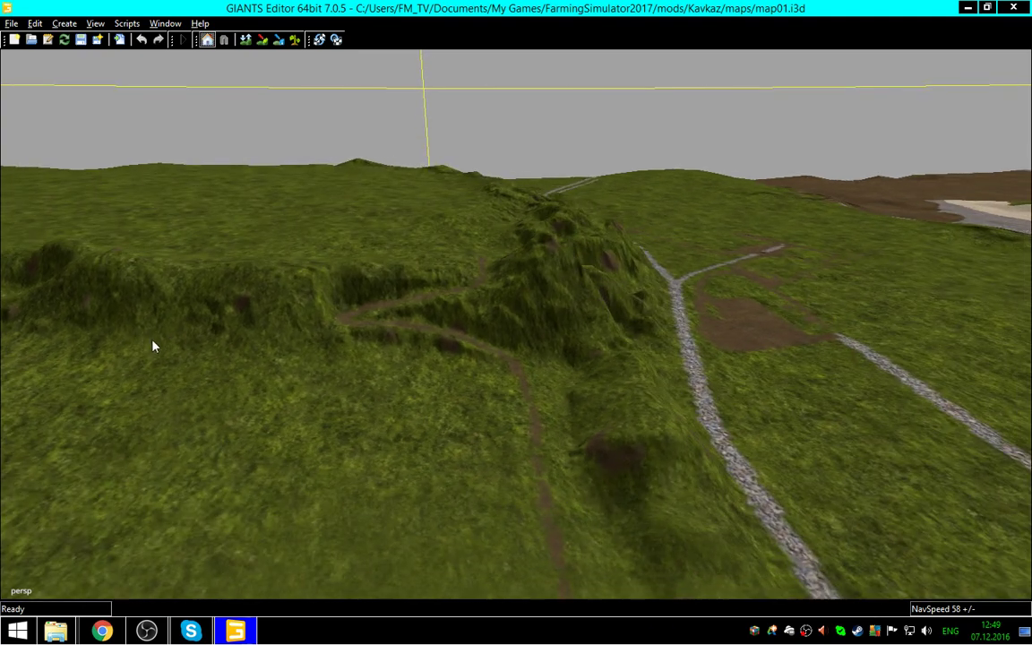
{"action": "middle_click_drag", "start_coordinate": [511, 239], "coordinate": [615, 332]}
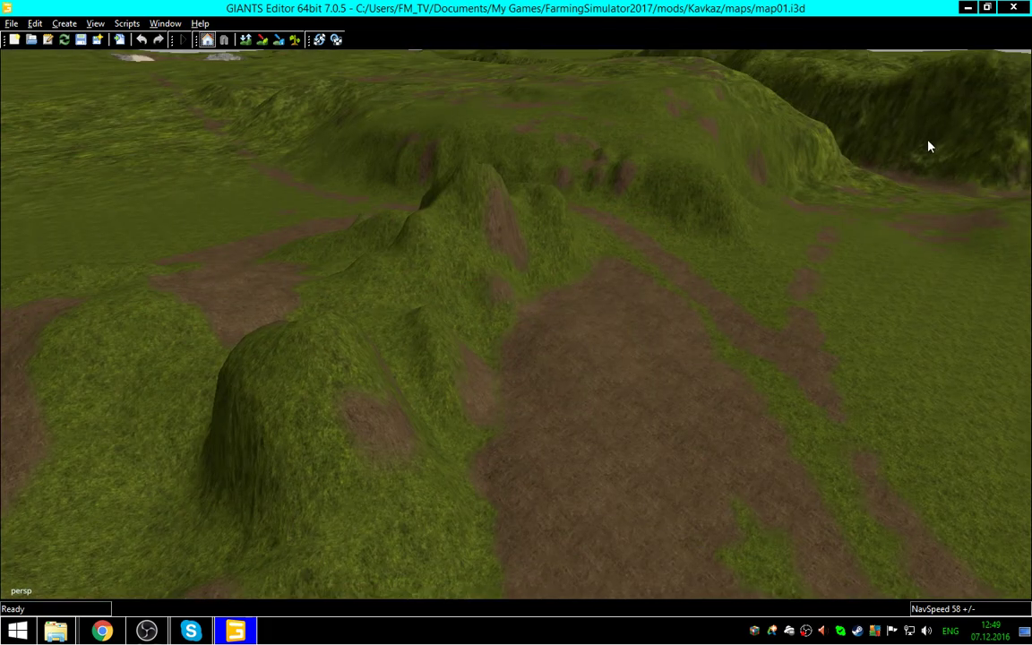
{"action": "left_click", "coordinate": [1018, 11]}
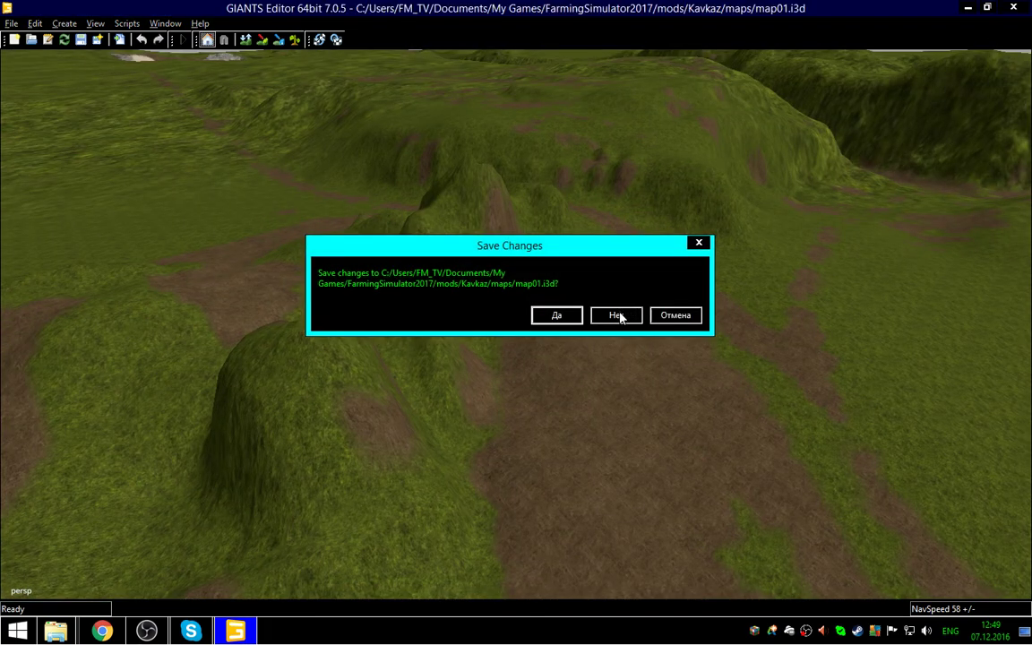
{"action": "left_click", "coordinate": [617, 316]}
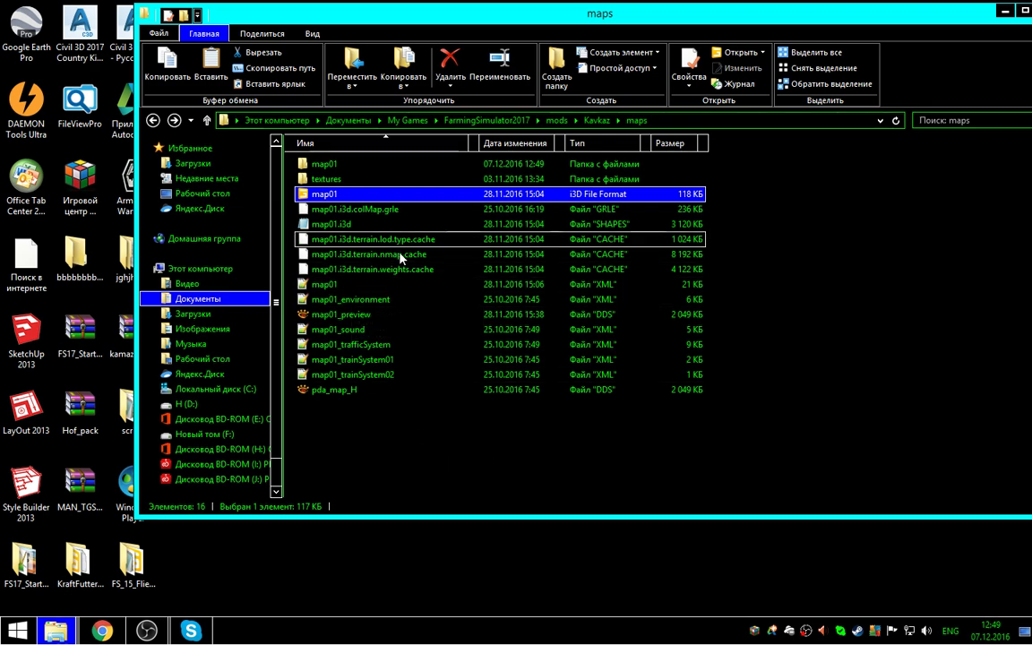
Step: Switch to the FarmingSimulator2015 file window and return to the Kavkaz map folder containing map01
{"action": "key", "text": "alt+Tab"}
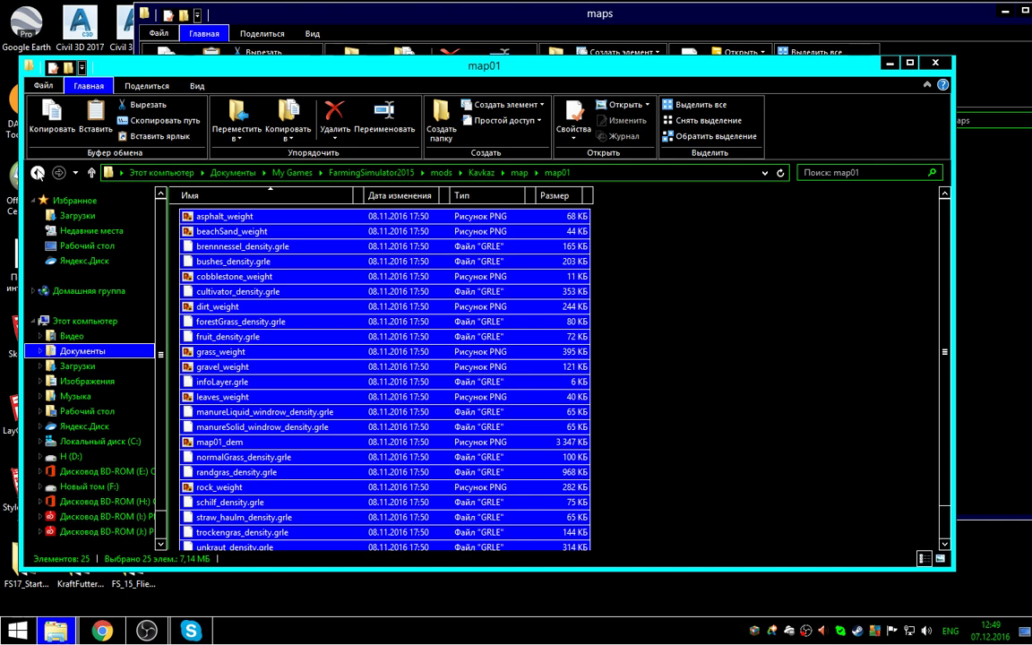
{"action": "left_click", "coordinate": [37, 173]}
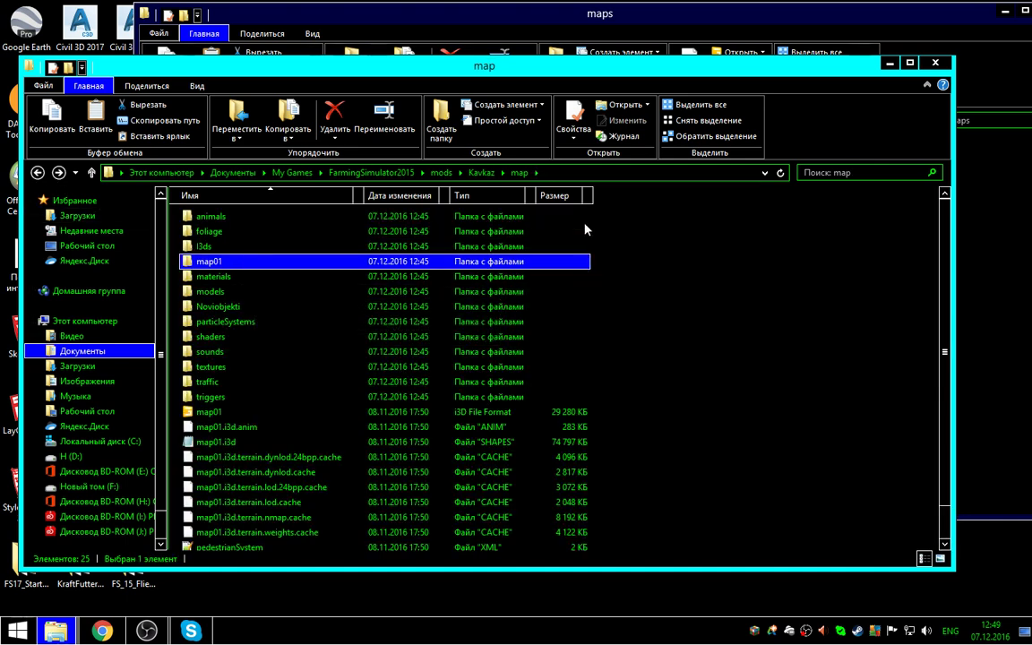
{"action": "left_click_drag", "start_coordinate": [527, 61], "coordinate": [555, 33]}
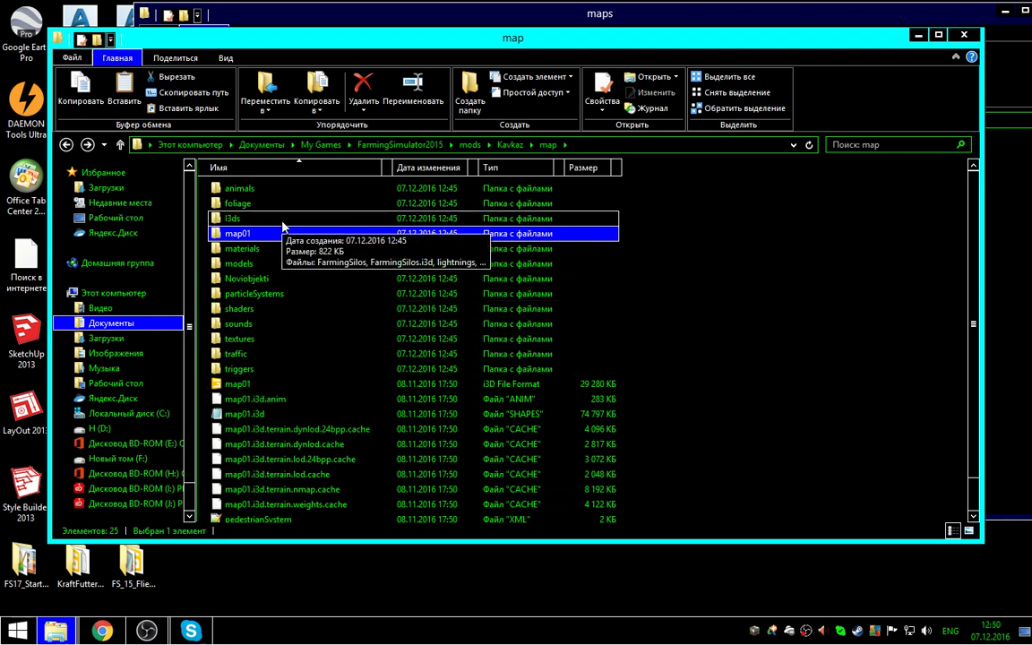
Step: Open the map01 i3D file from the FarmingSimulator2015 Kavkaz map folder in GIANTS Editor 6.0.5
{"action": "double_click", "coordinate": [236, 385]}
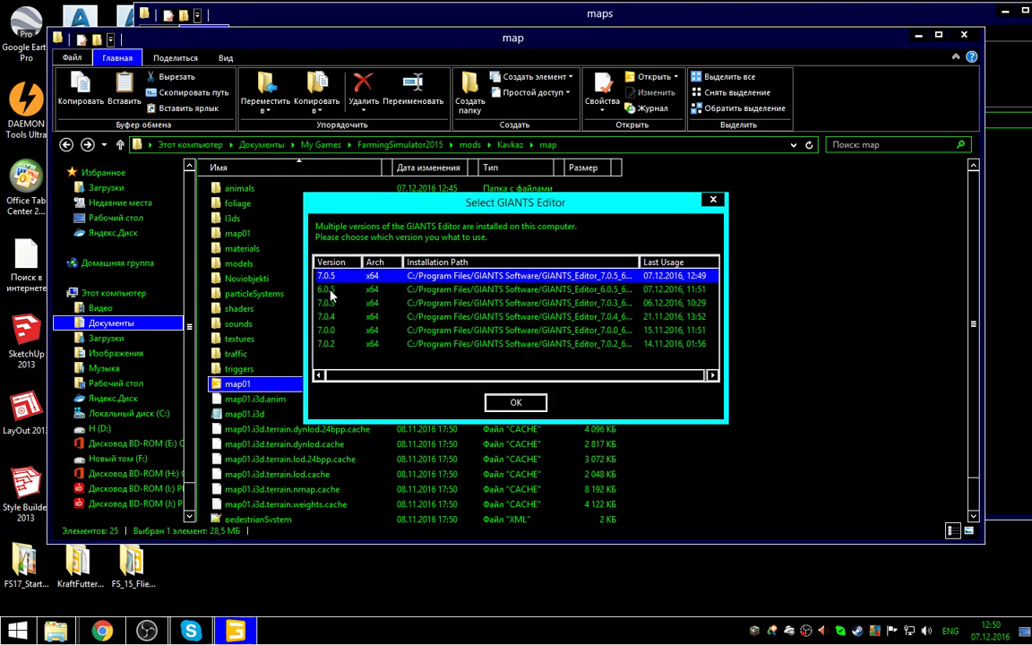
{"action": "left_click", "coordinate": [331, 289]}
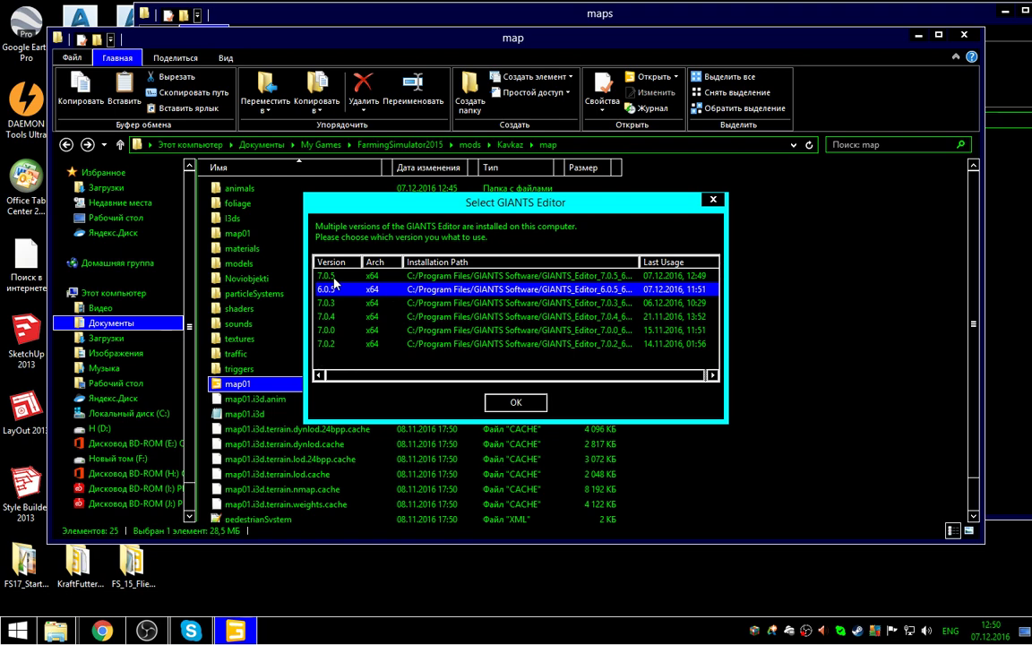
{"action": "left_click", "coordinate": [517, 403]}
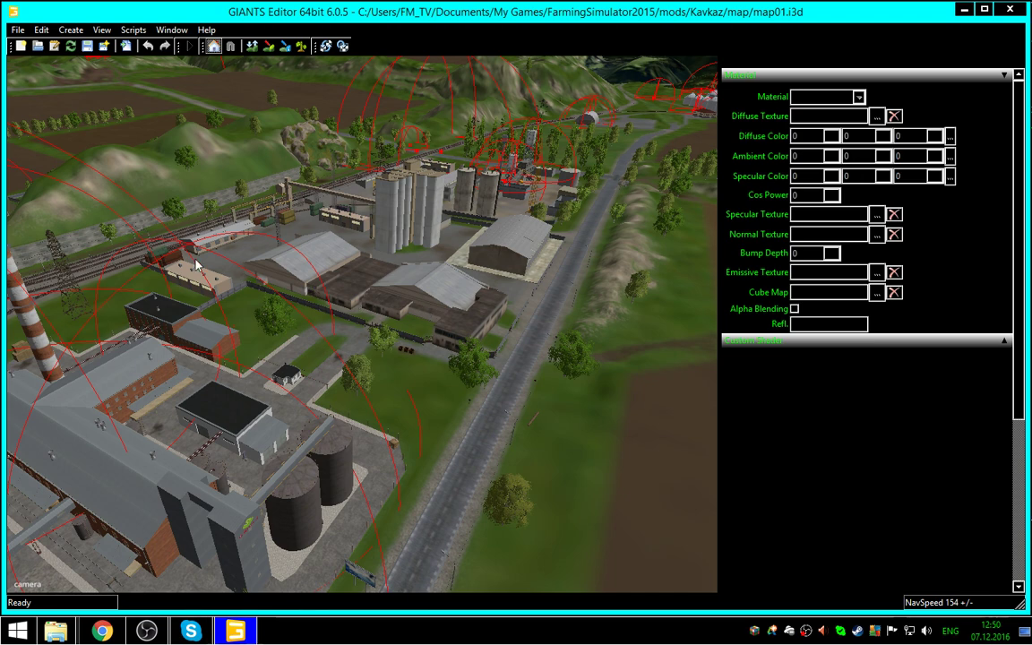
Step: Review the map's top-level groups in the Scenegraph, then select the tree beside the road and show it there
{"action": "key", "text": "F7"}
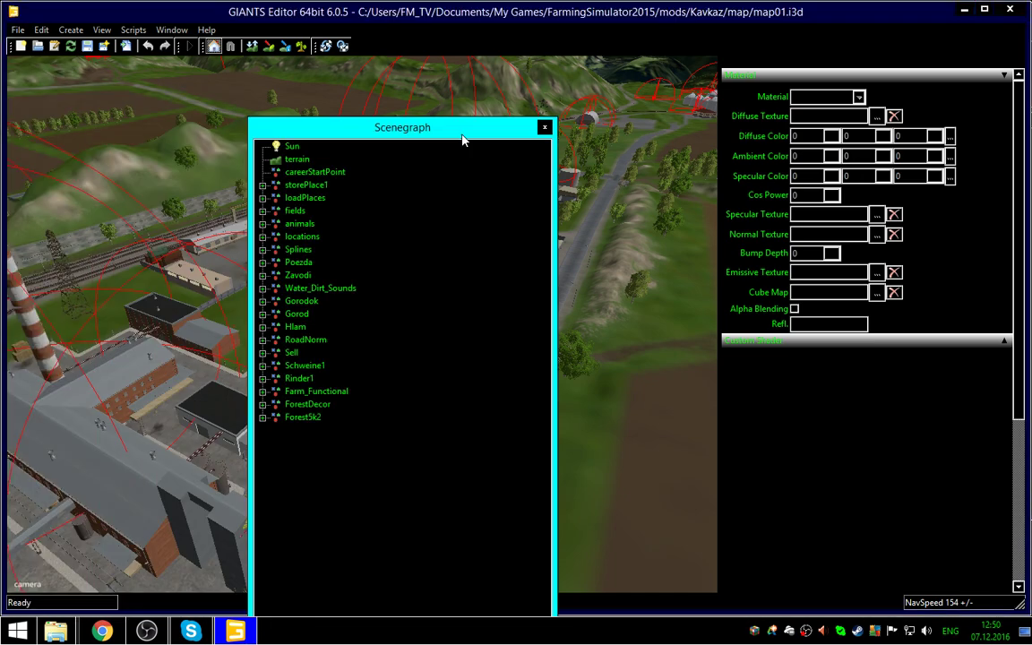
{"action": "left_click_drag", "start_coordinate": [461, 136], "coordinate": [601, 164]}
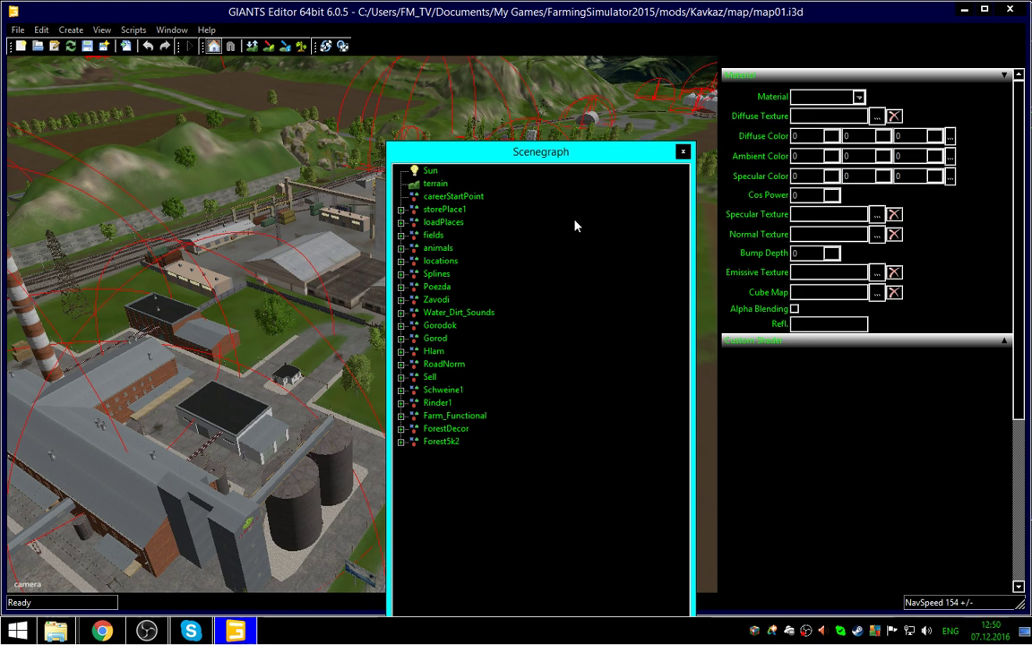
{"action": "left_click", "coordinate": [682, 151]}
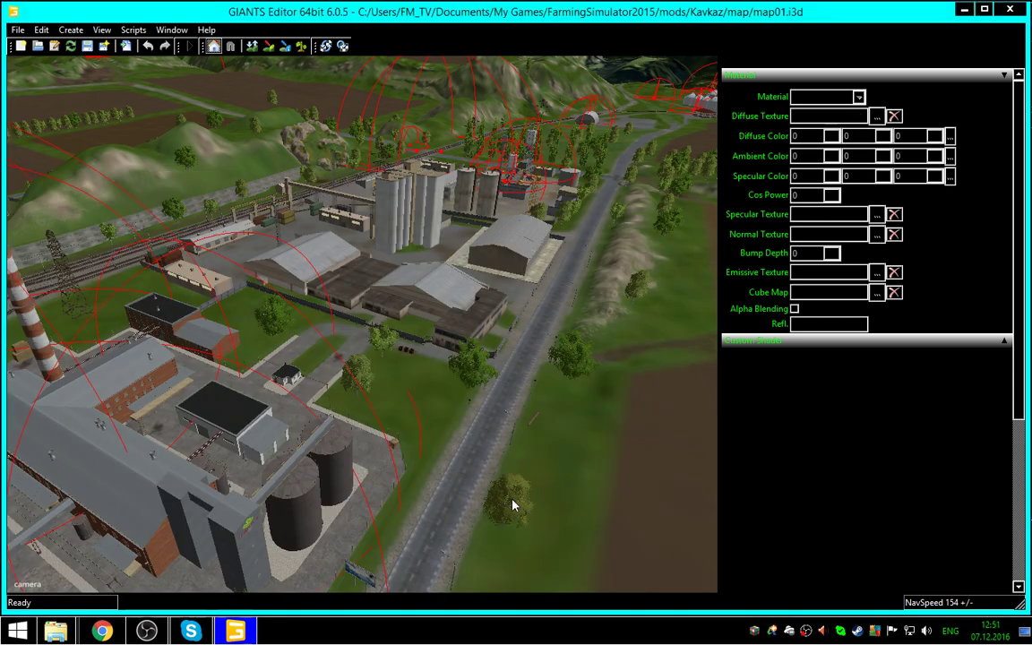
{"action": "left_click", "coordinate": [574, 371]}
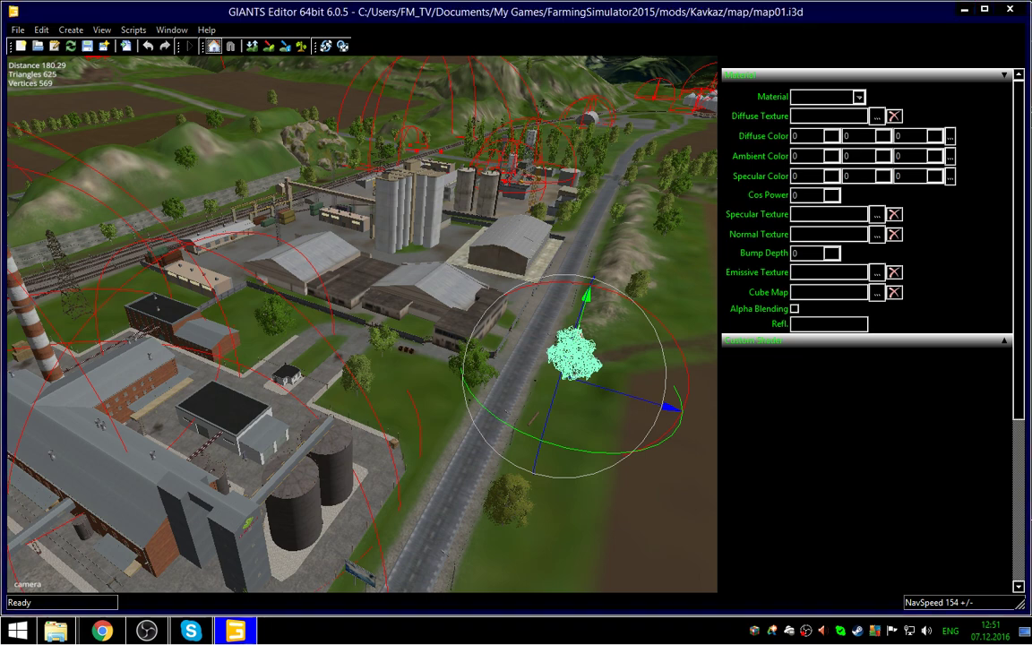
{"action": "key", "text": "F7"}
{"action": "left_click_drag", "start_coordinate": [438, 216], "coordinate": [426, 103]}
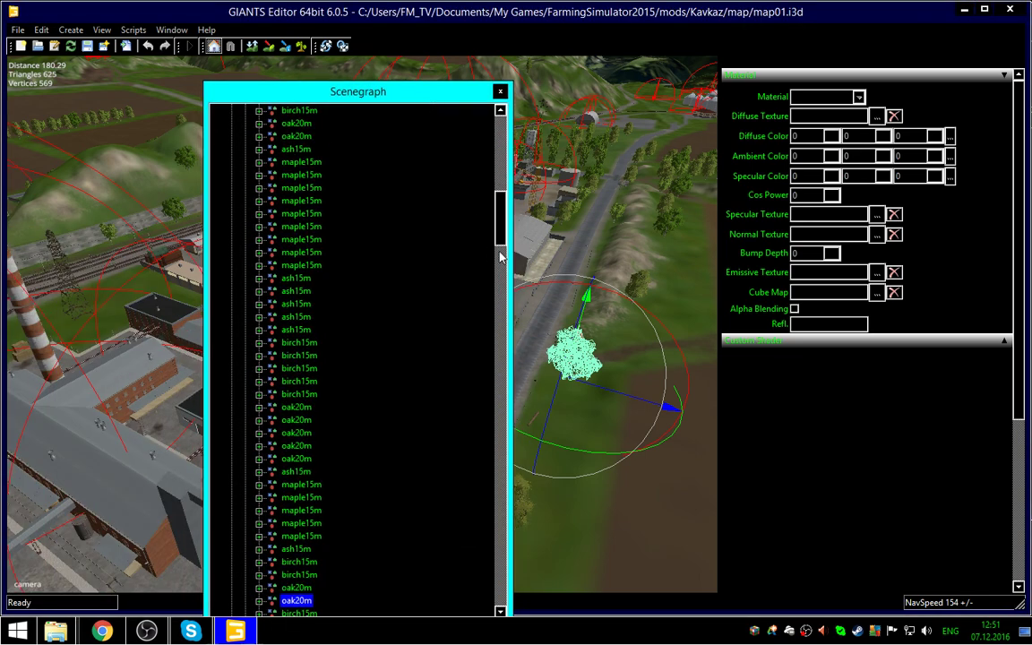
Step: Select every Scenegraph object from ForestSelo up to careerStartPoint, leaving out Sun and terrain
{"action": "left_click_drag", "start_coordinate": [501, 236], "coordinate": [482, 598]}
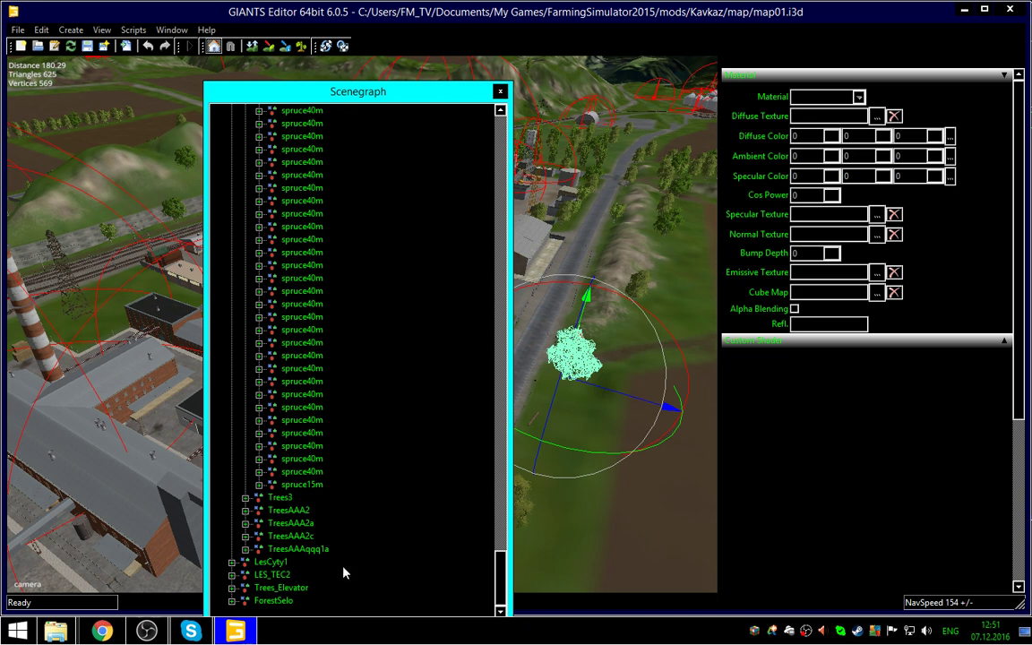
{"action": "left_click", "coordinate": [267, 602]}
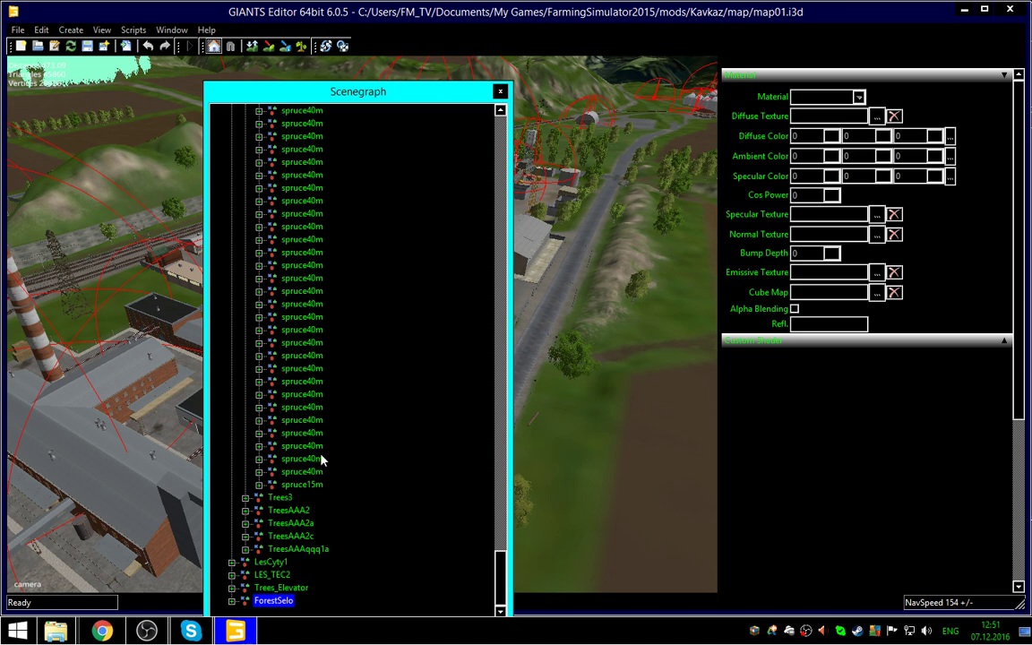
{"action": "left_click", "coordinate": [304, 188], "text": "shift"}
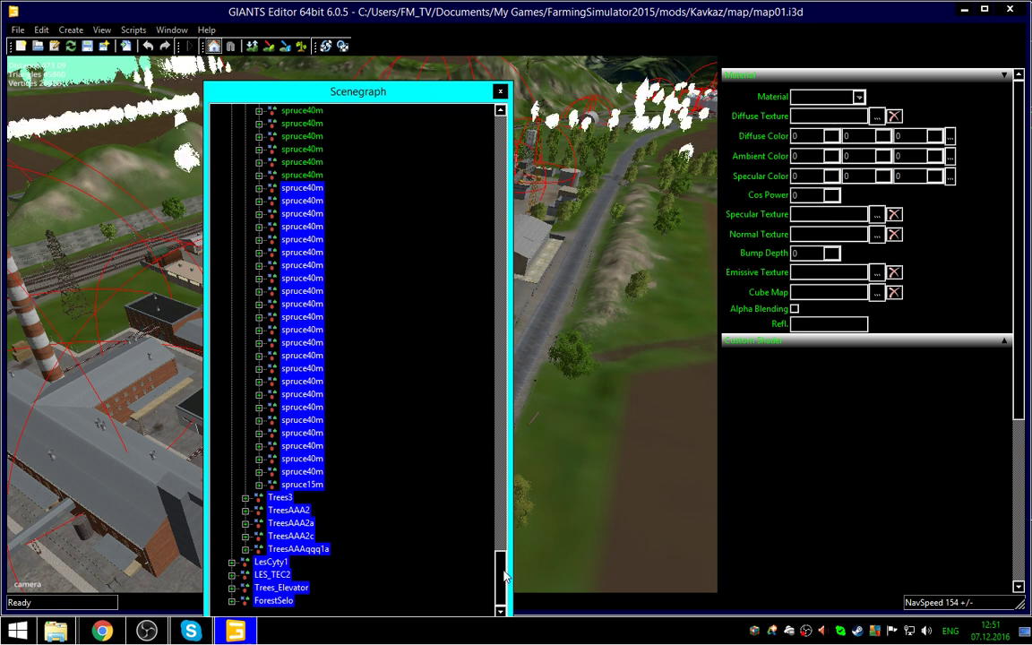
{"action": "left_click_drag", "start_coordinate": [505, 575], "coordinate": [512, 152]}
{"action": "left_click", "coordinate": [305, 186], "text": "shift"}
{"action": "left_click", "coordinate": [301, 201], "text": "shift"}
{"action": "left_click", "coordinate": [309, 155], "text": "shift"}
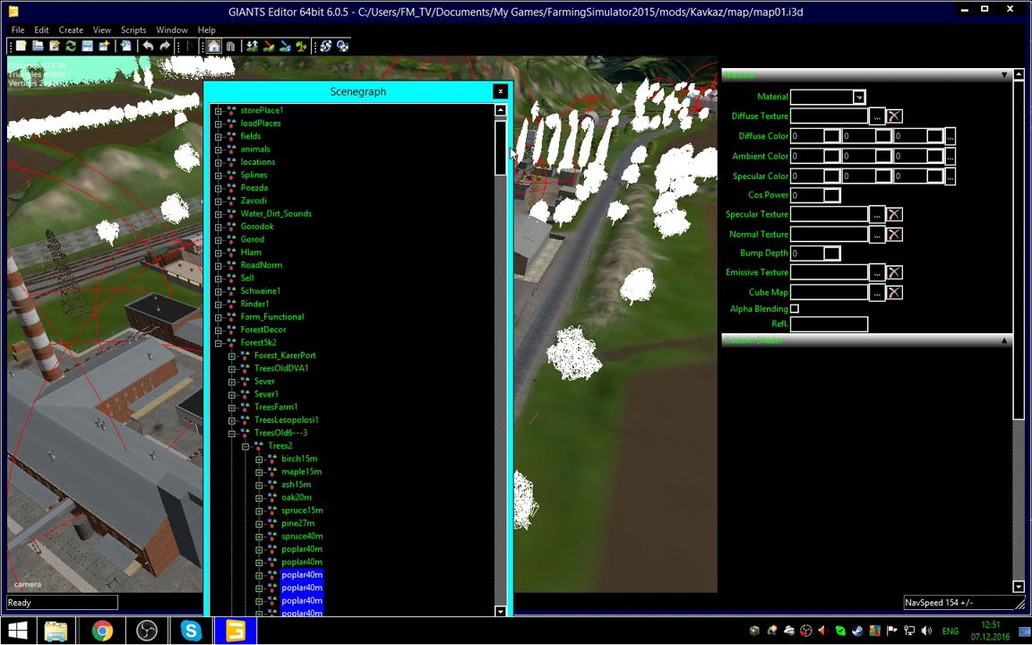
{"action": "left_click", "coordinate": [260, 265], "text": "shift"}
{"action": "left_click", "coordinate": [262, 164], "text": "shift"}
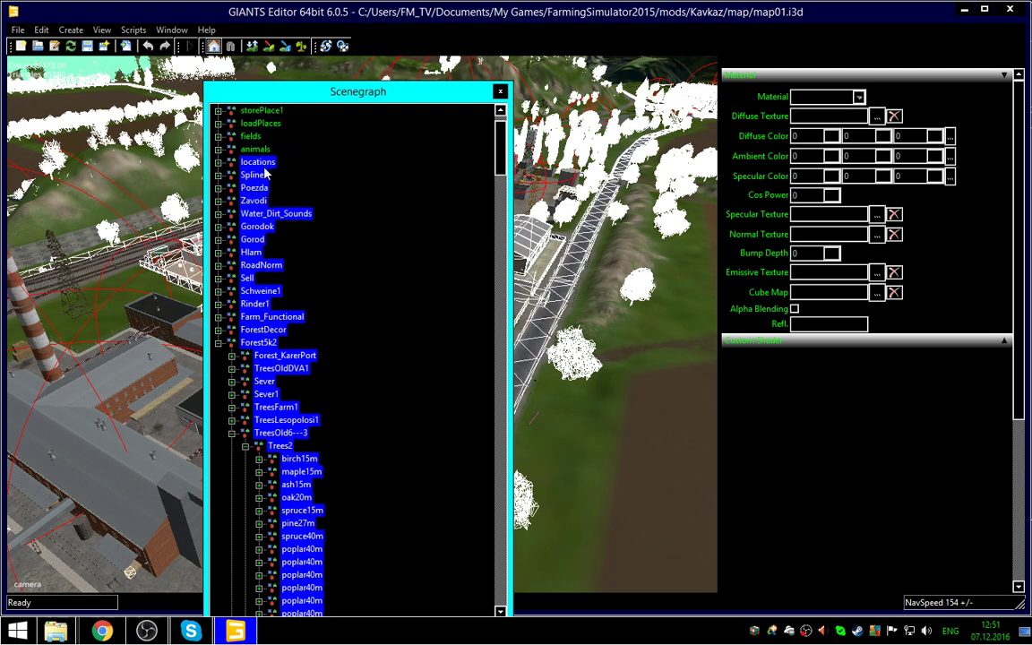
{"action": "scroll", "coordinate": [448, 146], "scroll_direction": "down", "scroll_amount": 2}
{"action": "scroll", "coordinate": [457, 127], "scroll_direction": "up", "scroll_amount": 3}
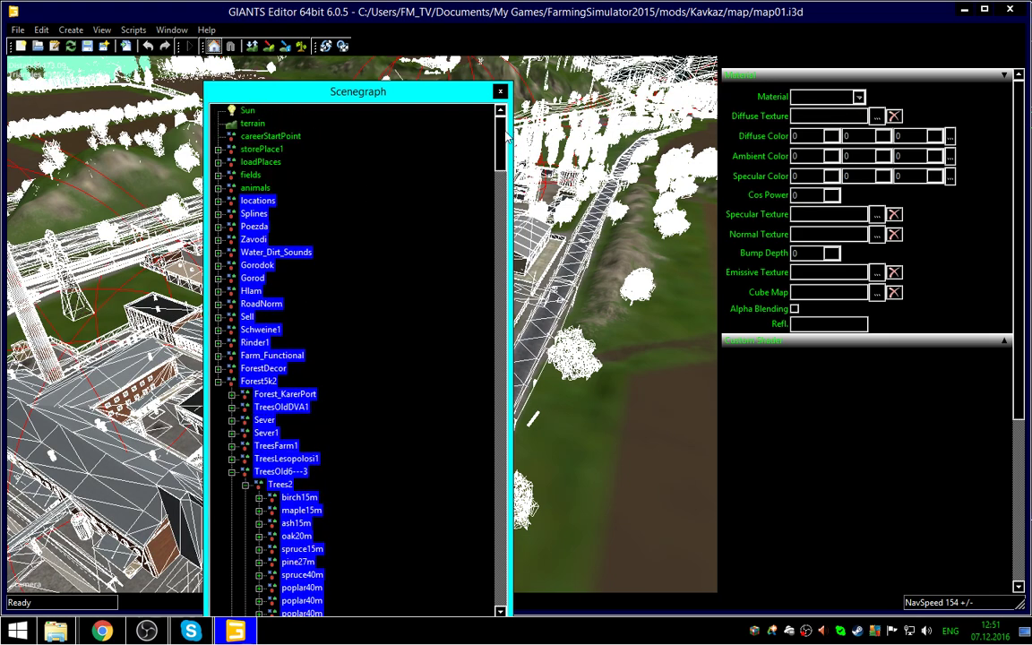
{"action": "left_click", "coordinate": [256, 136], "text": "shift"}
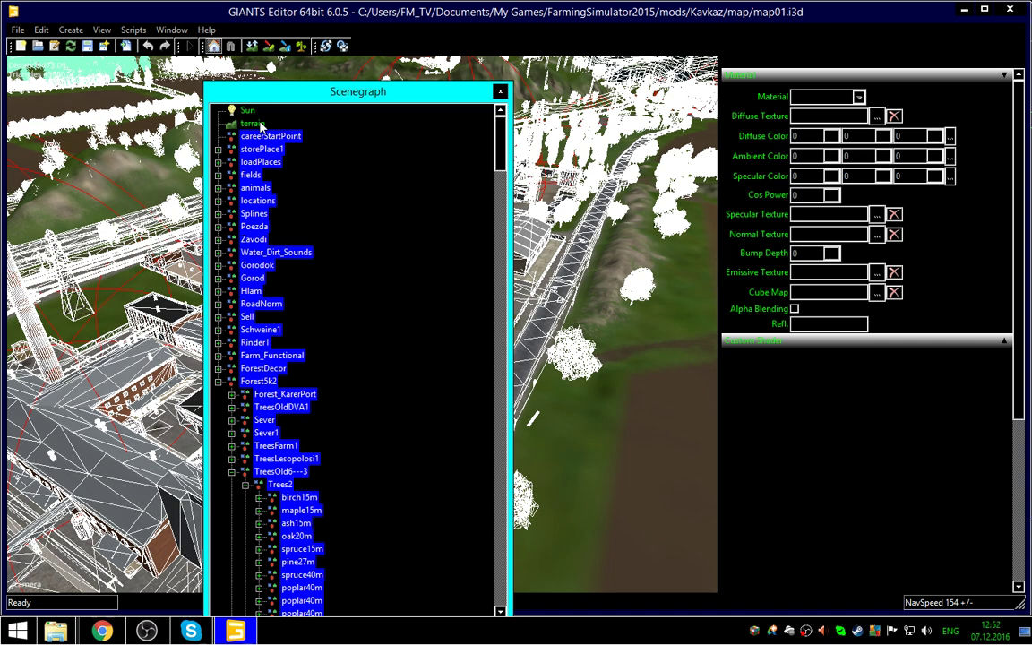
Step: Start exporting the selection without its files, choosing the FarmingSimulator2017\mods\Kavkaz\Stuff folder as the destination
{"action": "left_click", "coordinate": [19, 31]}
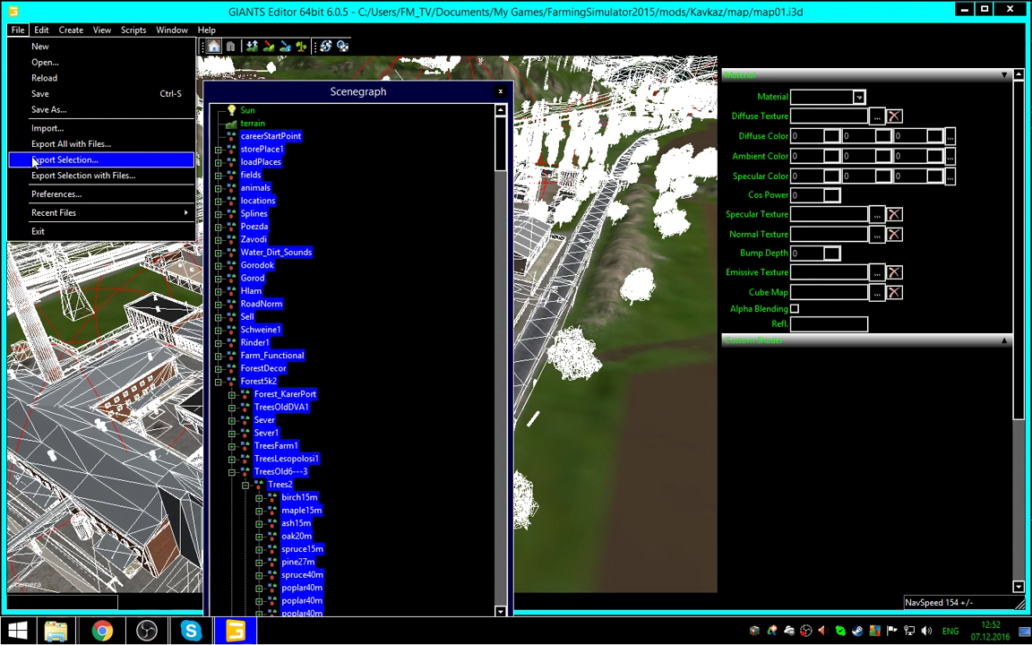
{"action": "left_click", "coordinate": [106, 162]}
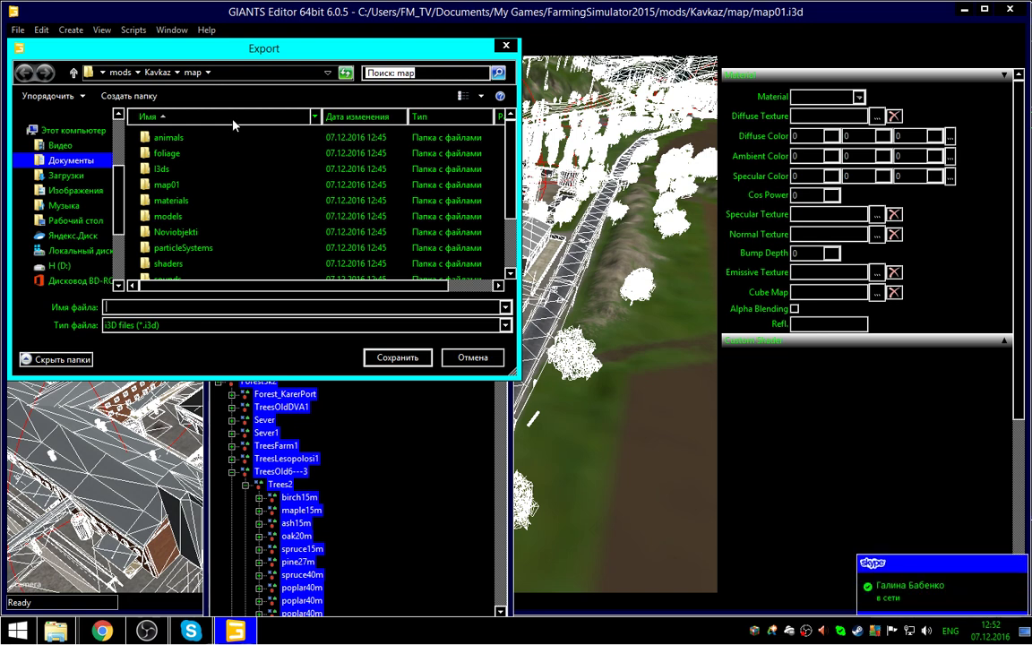
{"action": "left_click", "coordinate": [71, 162]}
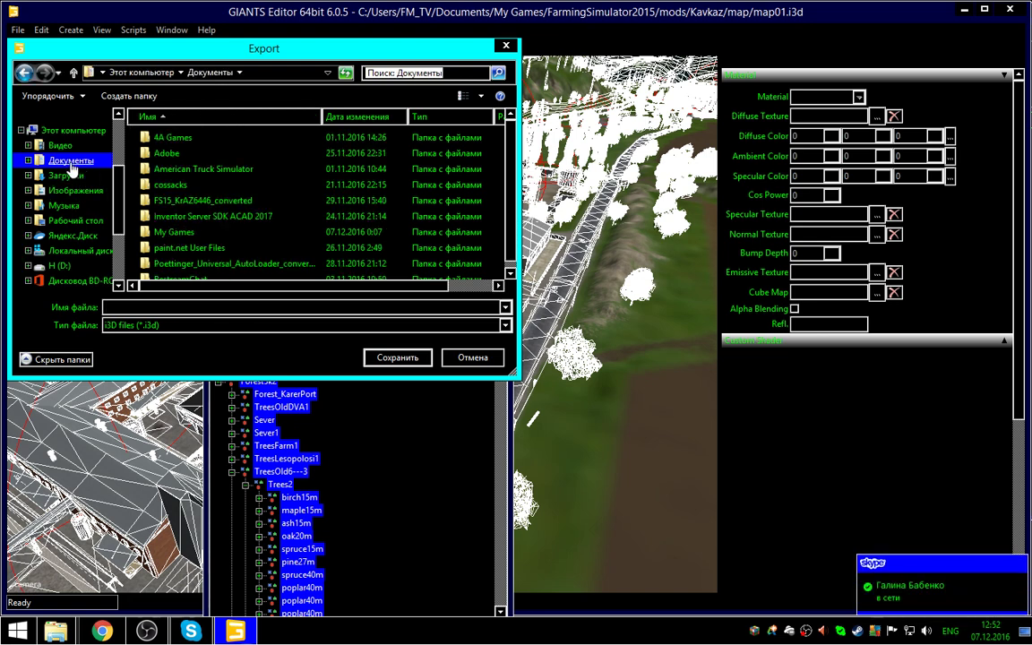
{"action": "left_click", "coordinate": [164, 234]}
{"action": "double_click", "coordinate": [164, 234]}
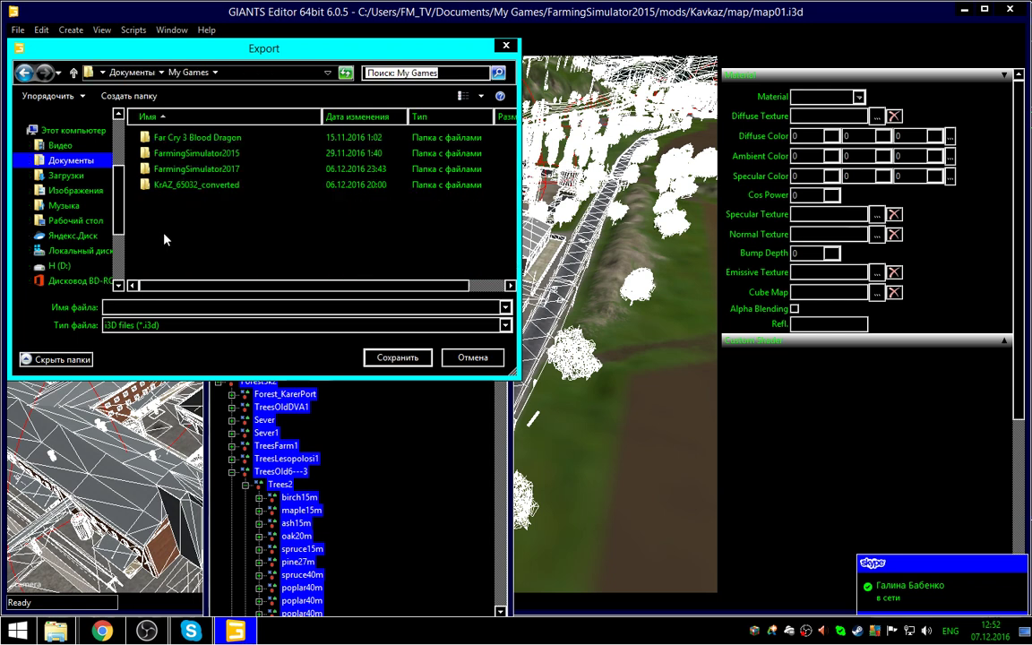
{"action": "double_click", "coordinate": [194, 170]}
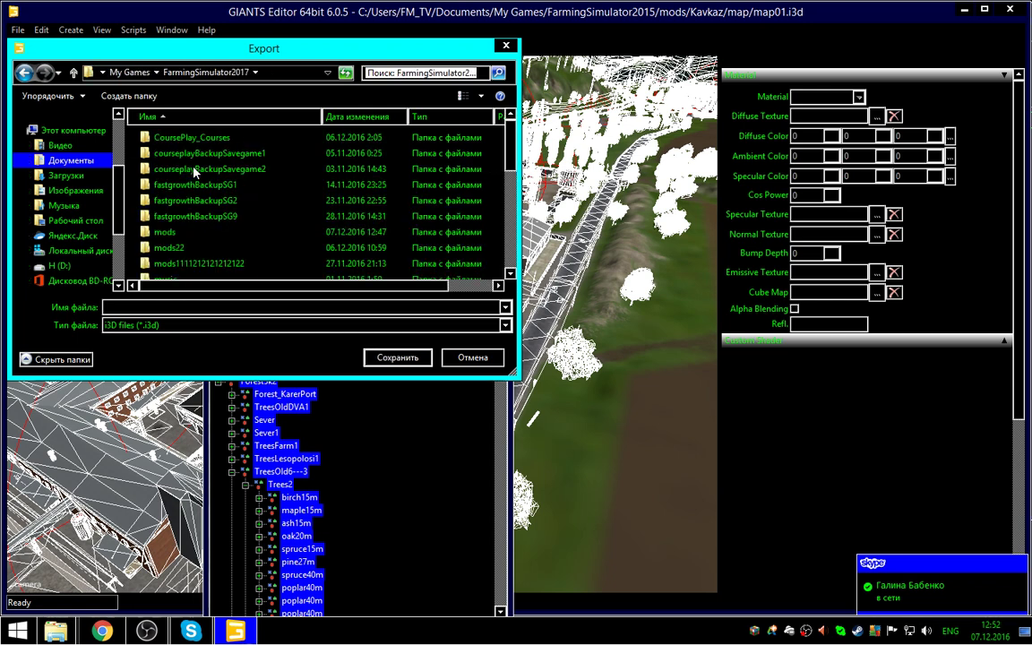
{"action": "double_click", "coordinate": [166, 234]}
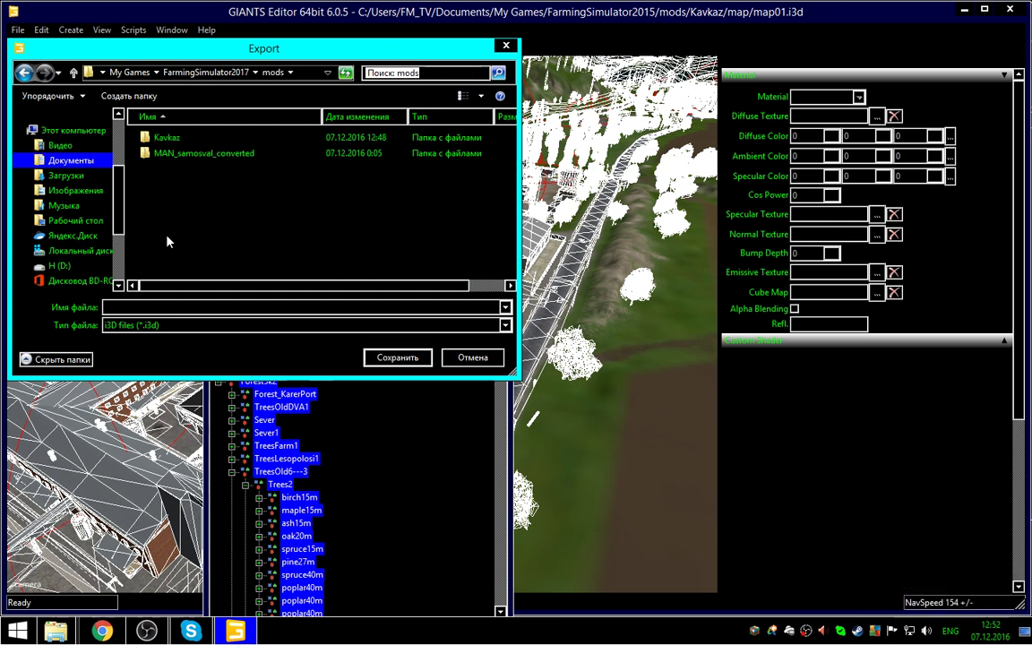
{"action": "left_click", "coordinate": [177, 138]}
{"action": "double_click", "coordinate": [176, 138]}
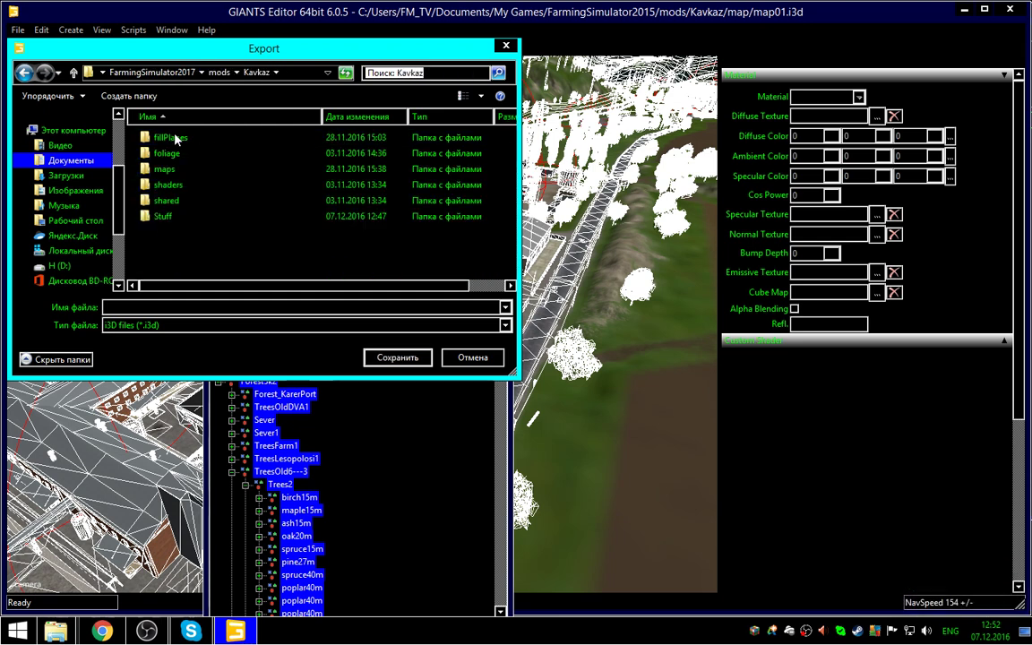
{"action": "double_click", "coordinate": [160, 219]}
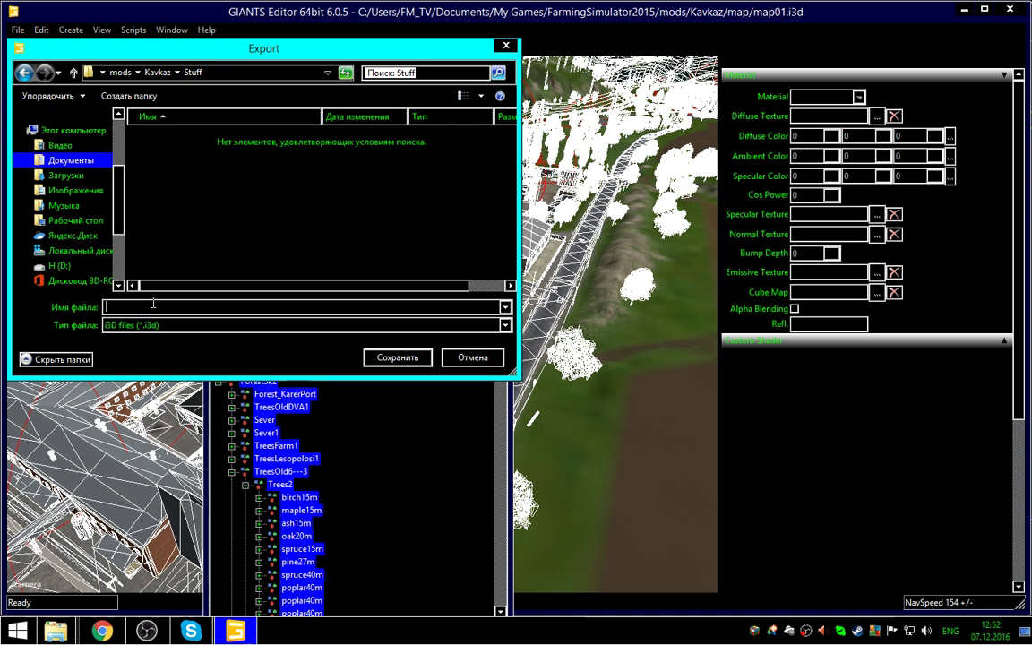
Step: Save the exported selection as stuff, then close GIANTS Editor and the FarmingSimulator2015 file window
{"action": "type", "text": "st"}
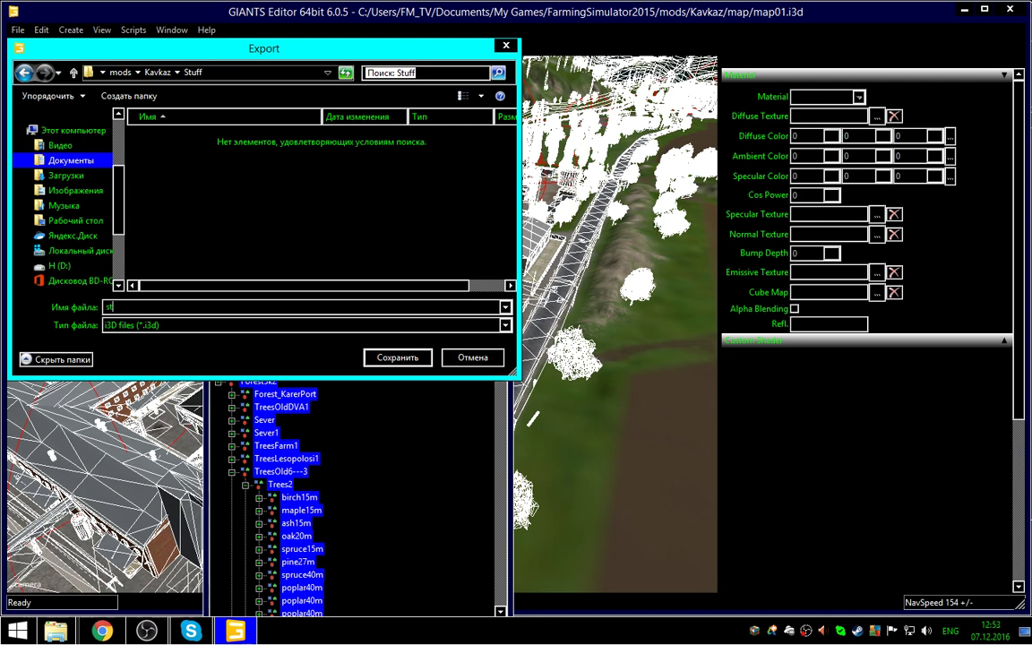
{"action": "type", "text": "uff"}
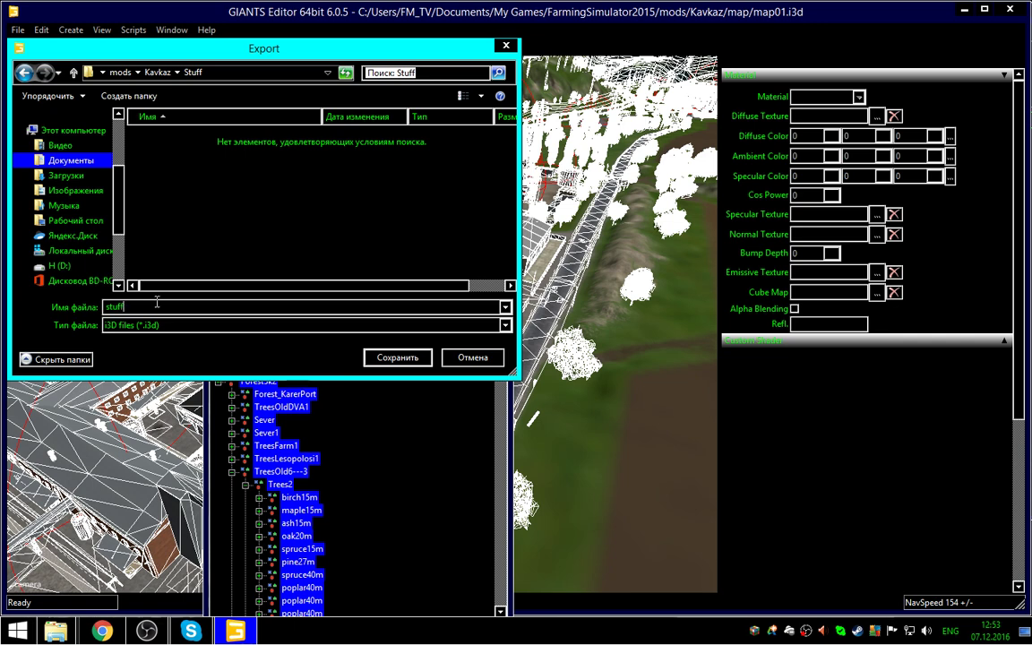
{"action": "left_click", "coordinate": [400, 358]}
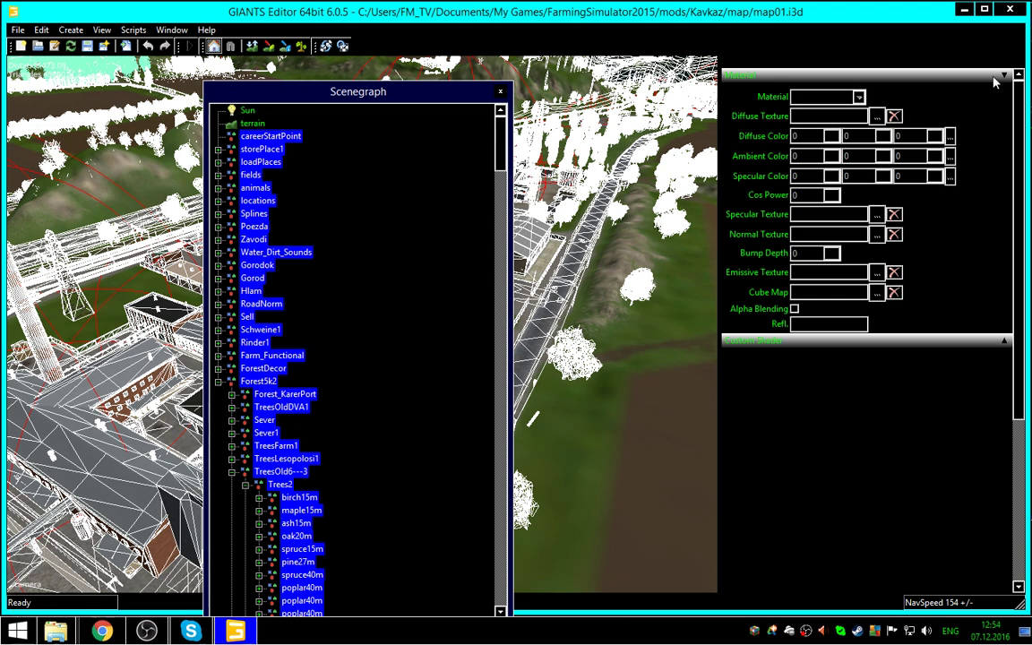
{"action": "left_click", "coordinate": [1009, 10]}
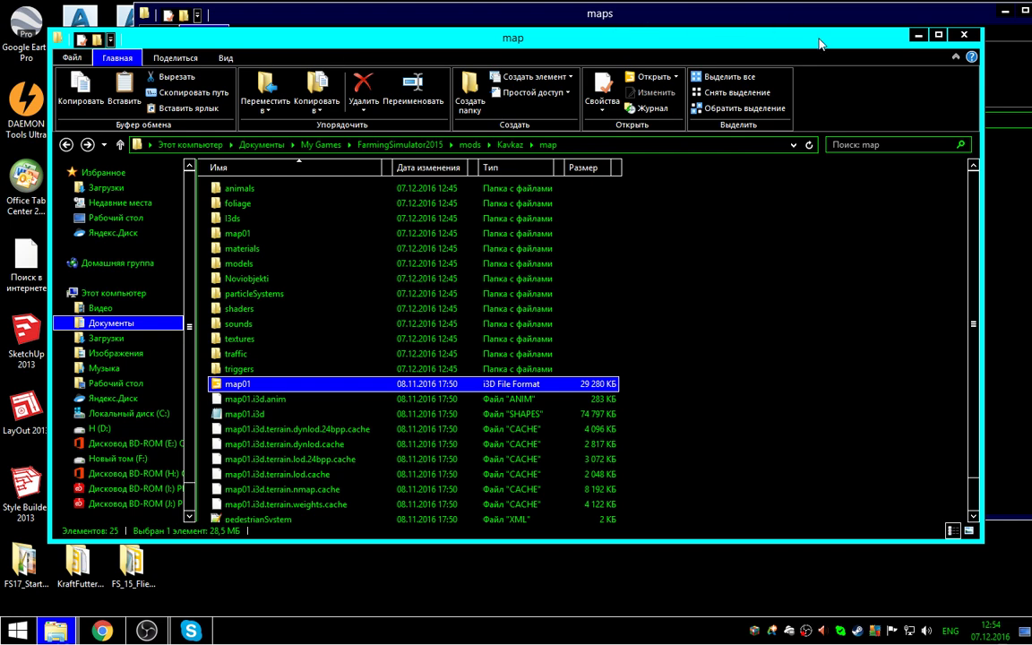
{"action": "left_click", "coordinate": [964, 34]}
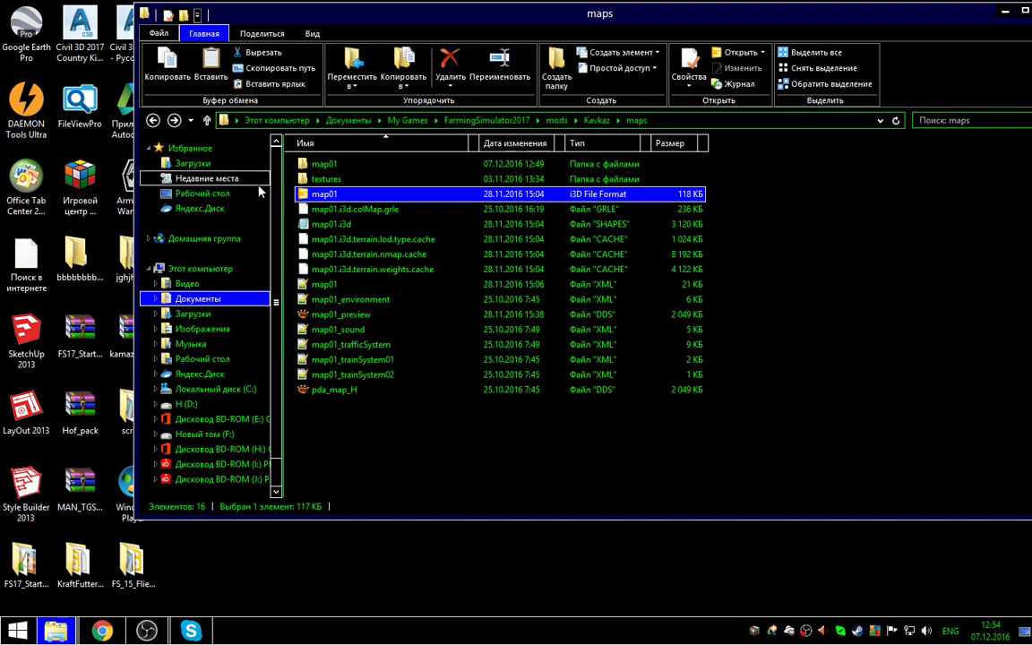
Step: Check the exported files in the Stuff folder of FarmingSimulator2017 Kavkaz, then return to the Kavkaz folder
{"action": "left_click", "coordinate": [152, 120]}
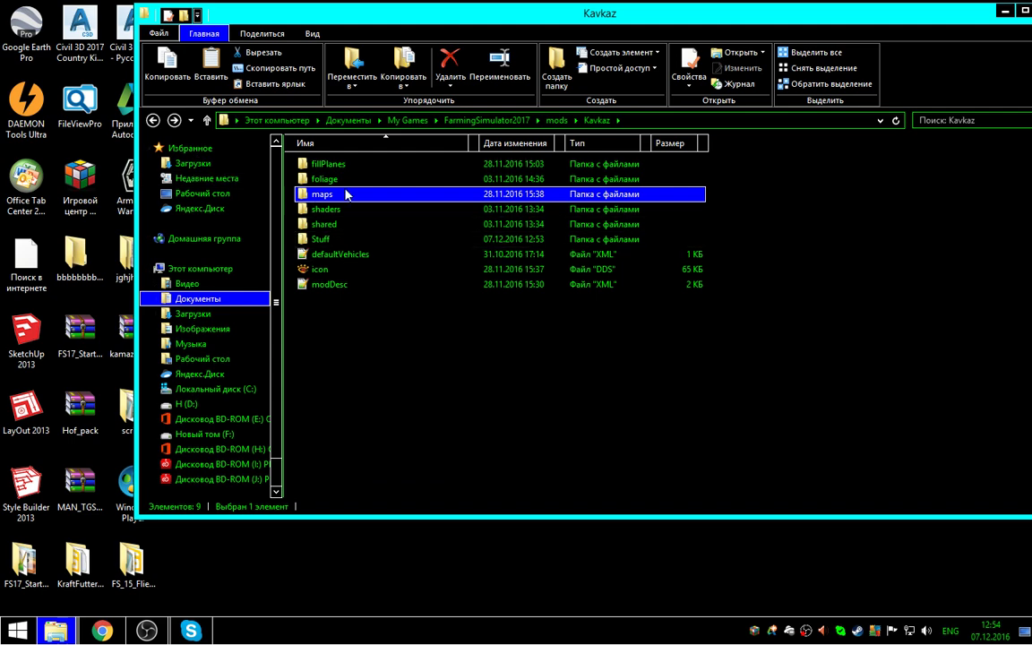
{"action": "double_click", "coordinate": [330, 199]}
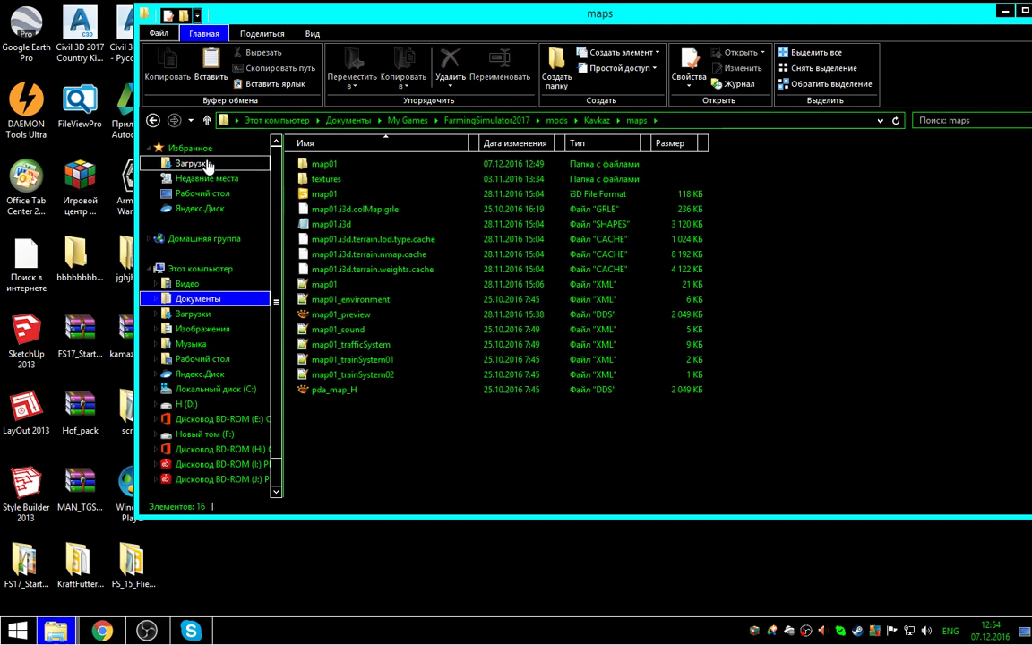
{"action": "left_click", "coordinate": [152, 122]}
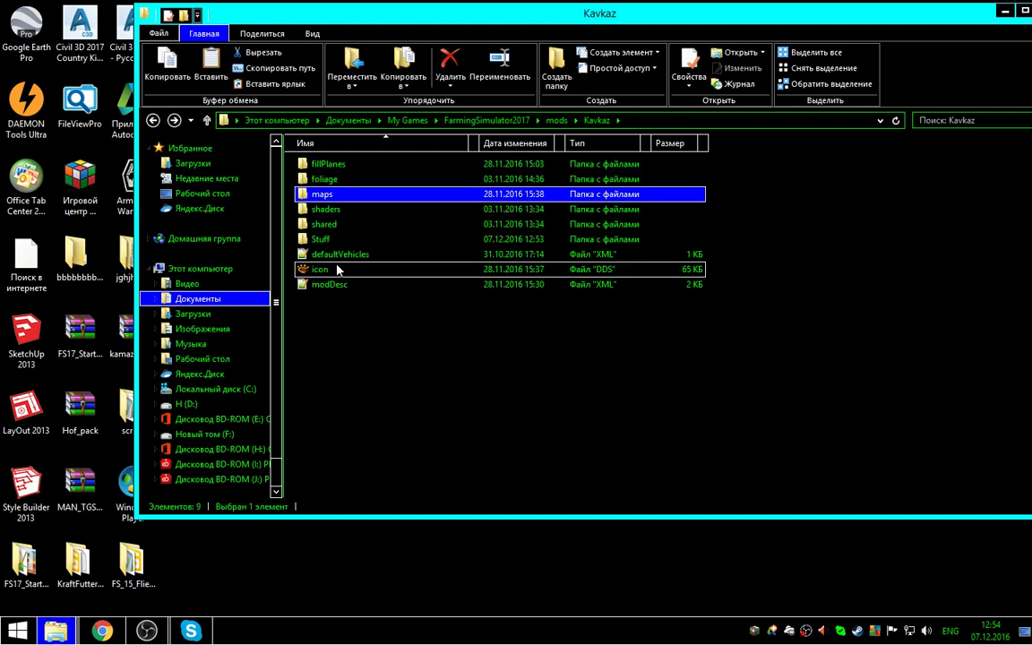
{"action": "double_click", "coordinate": [323, 239]}
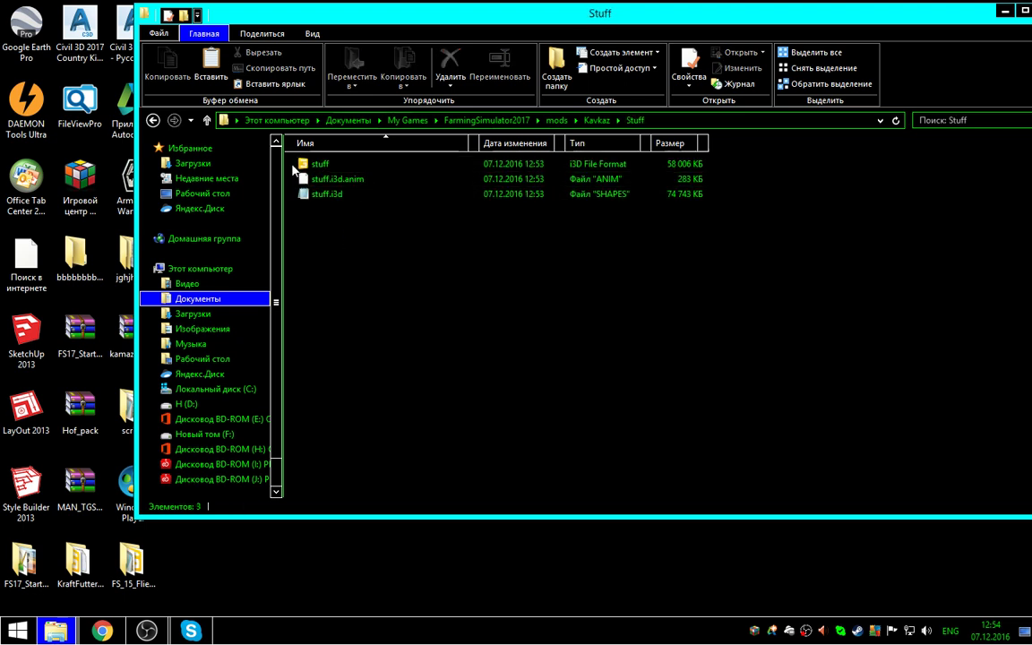
{"action": "left_click", "coordinate": [154, 123]}
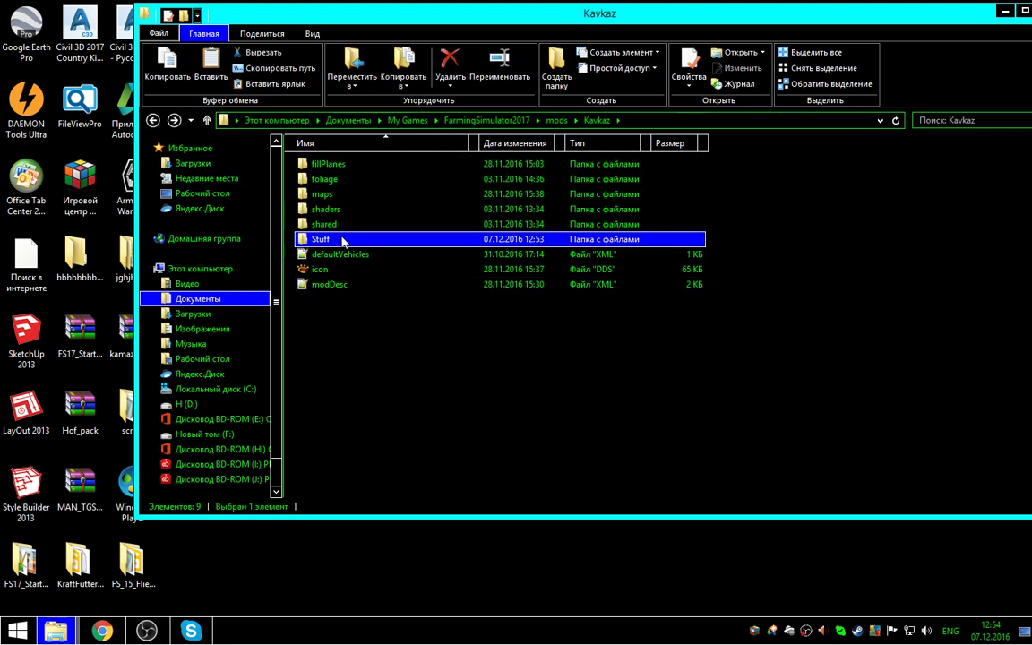
Step: Open the map01 i3D file from the Kavkaz maps folder in GIANTS Editor 7.0.5 and look over the terrain
{"action": "double_click", "coordinate": [340, 196]}
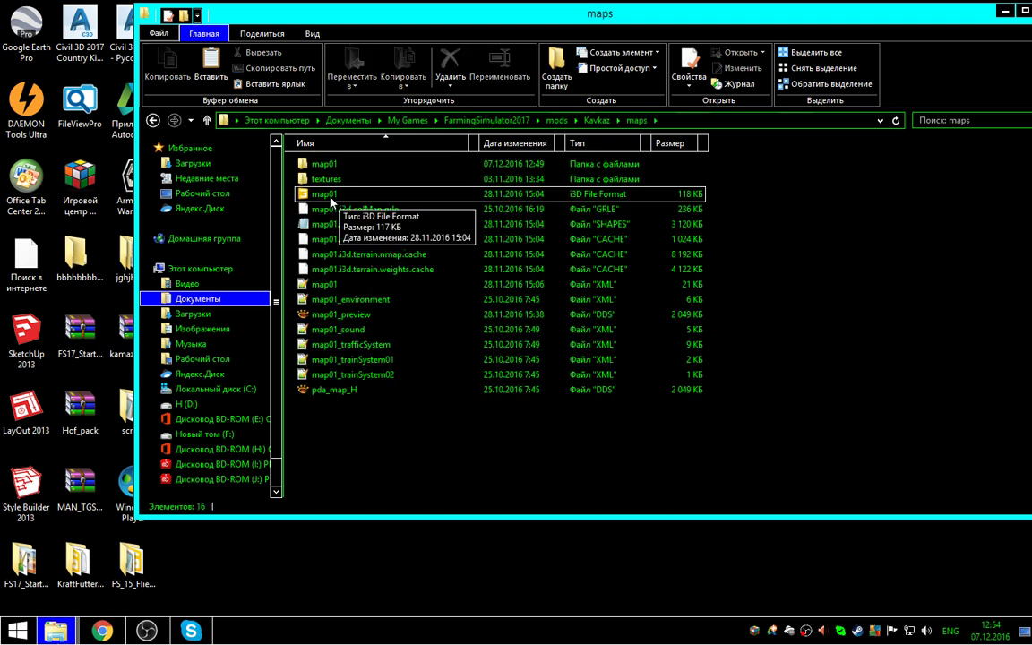
{"action": "double_click", "coordinate": [340, 201]}
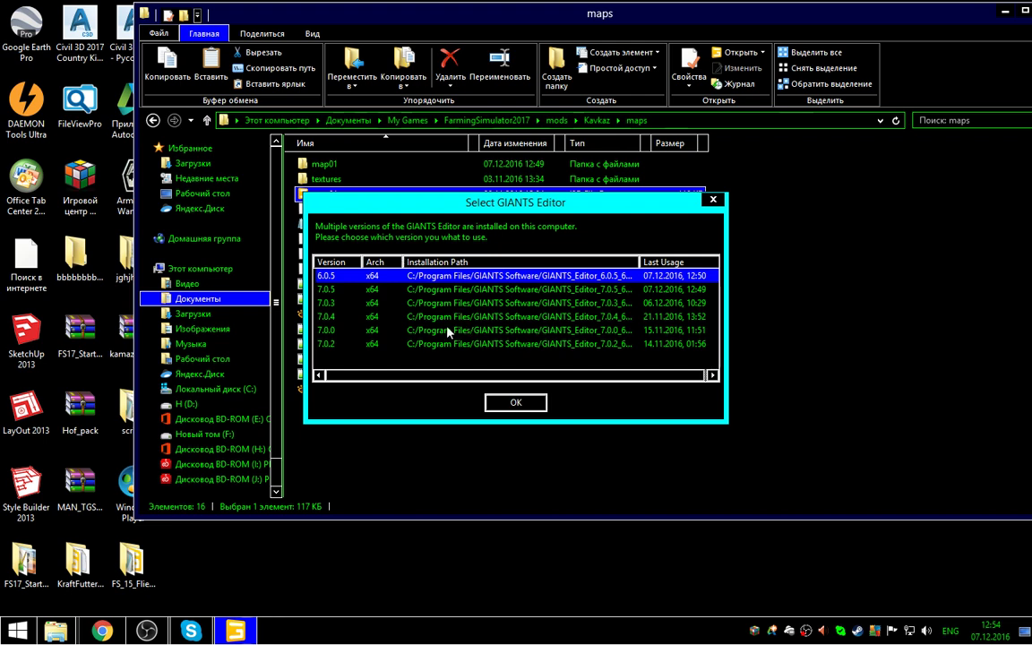
{"action": "left_click", "coordinate": [324, 289]}
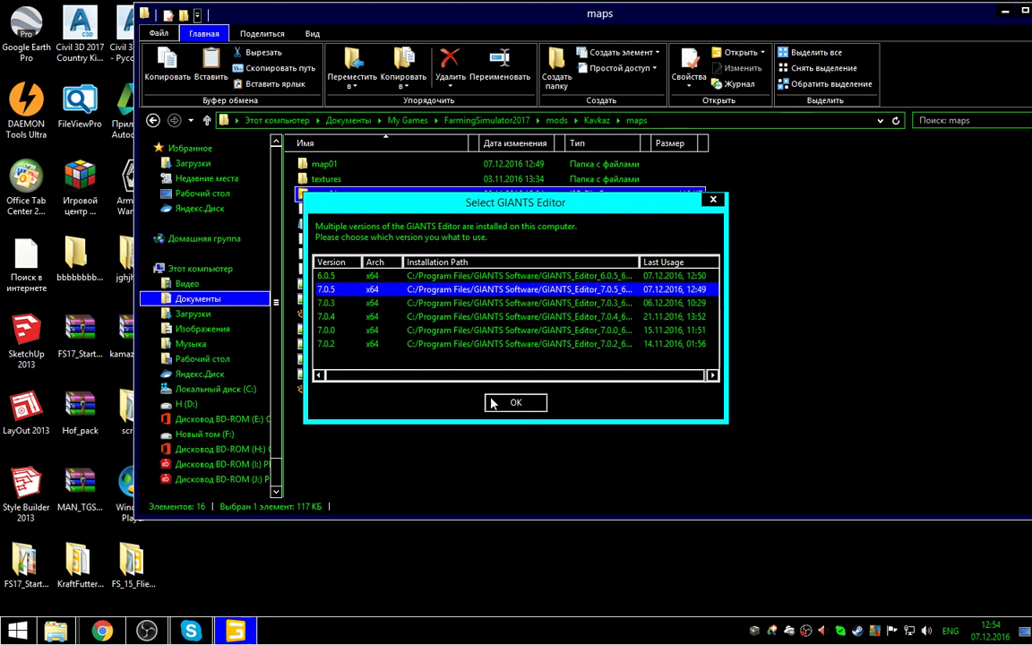
{"action": "left_click", "coordinate": [518, 404]}
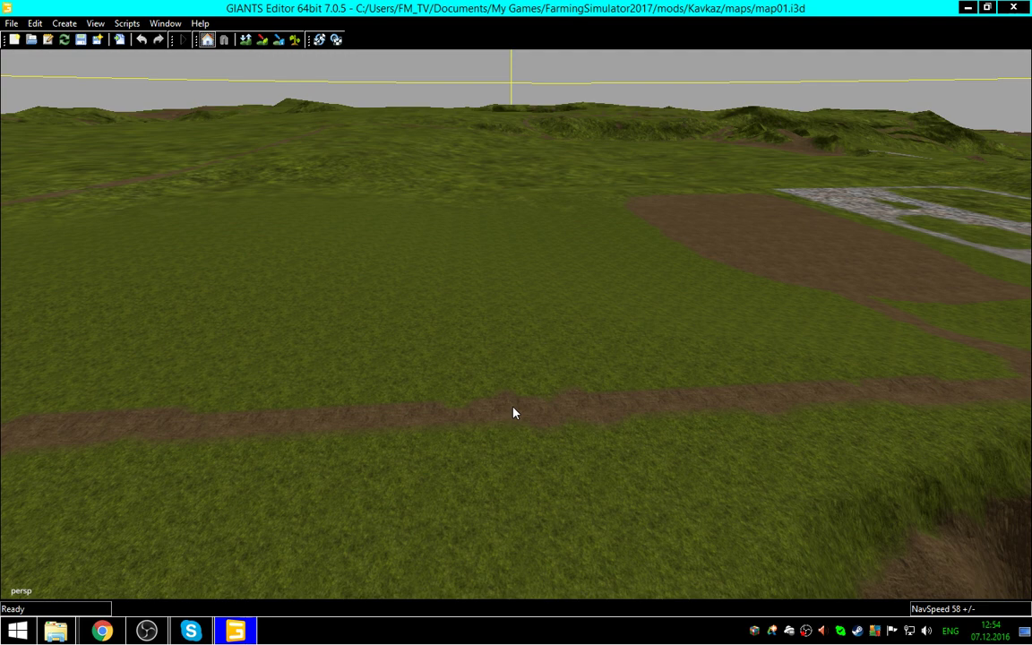
{"action": "right_click_drag", "start_coordinate": [370, 495], "coordinate": [659, 427]}
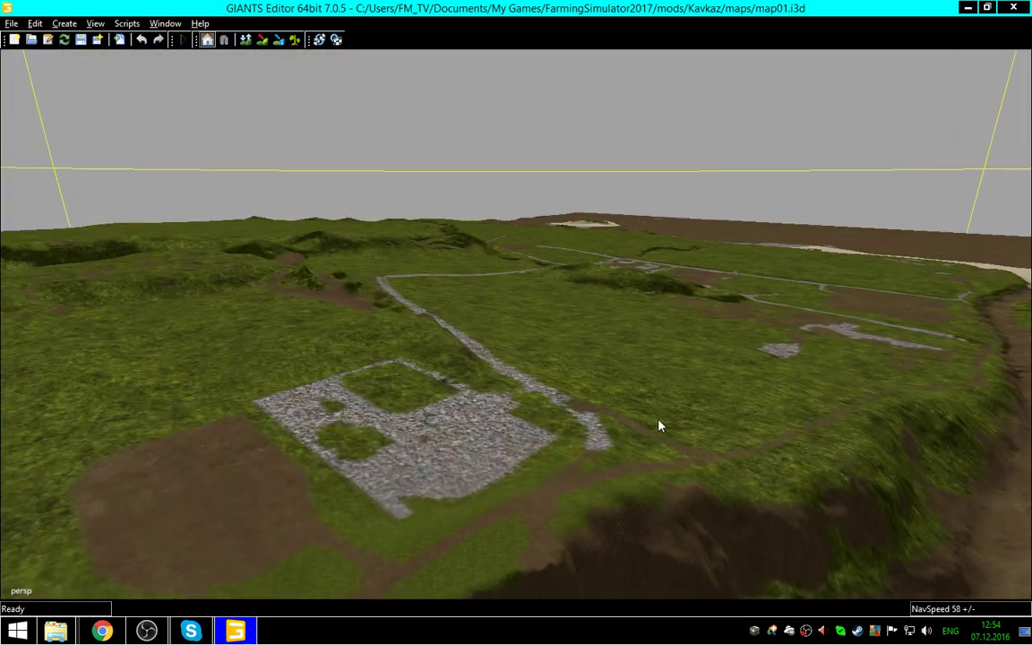
{"action": "right_click_drag", "start_coordinate": [680, 385], "coordinate": [578, 417]}
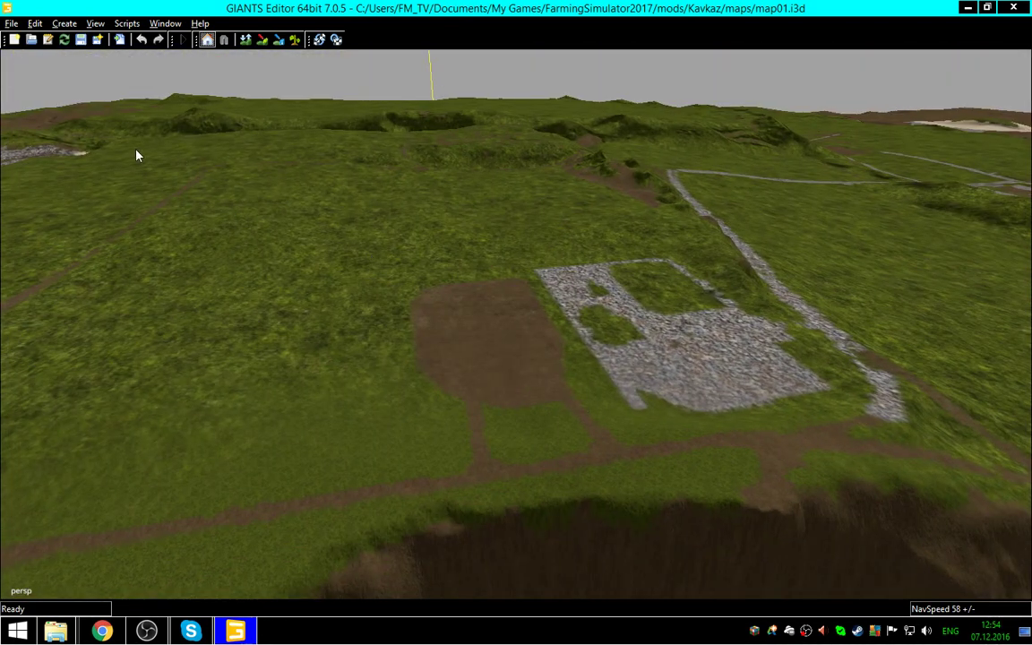
Step: Import the stuff file from the FarmingSimulator2017\mods\Kavkaz\Stuff folder into the map
{"action": "left_click", "coordinate": [11, 25]}
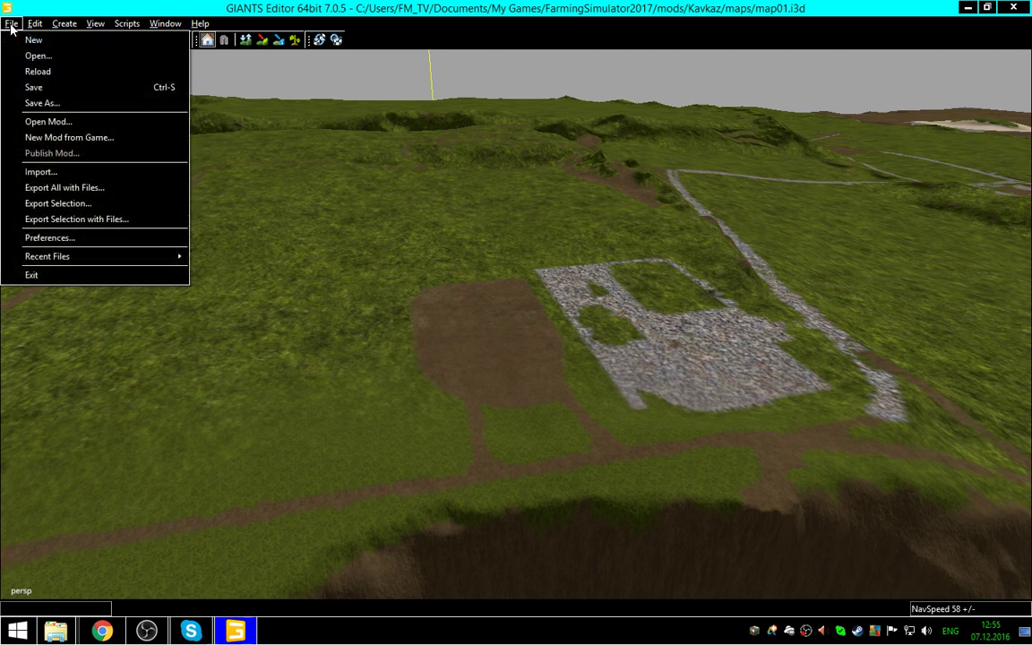
{"action": "left_click", "coordinate": [49, 173]}
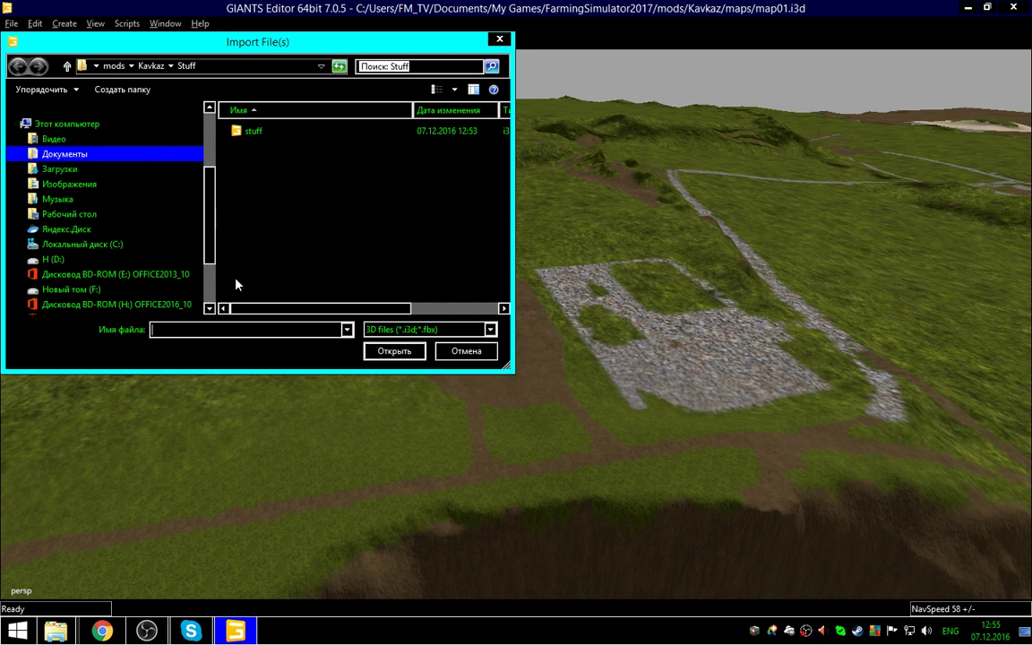
{"action": "left_click", "coordinate": [76, 157]}
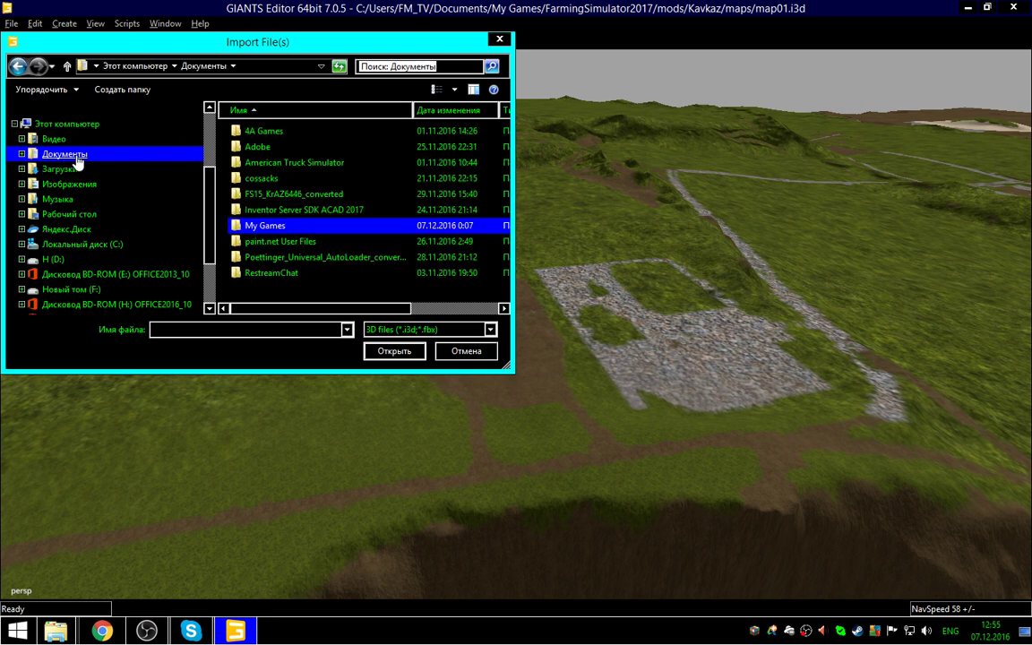
{"action": "double_click", "coordinate": [274, 227]}
{"action": "double_click", "coordinate": [287, 162]}
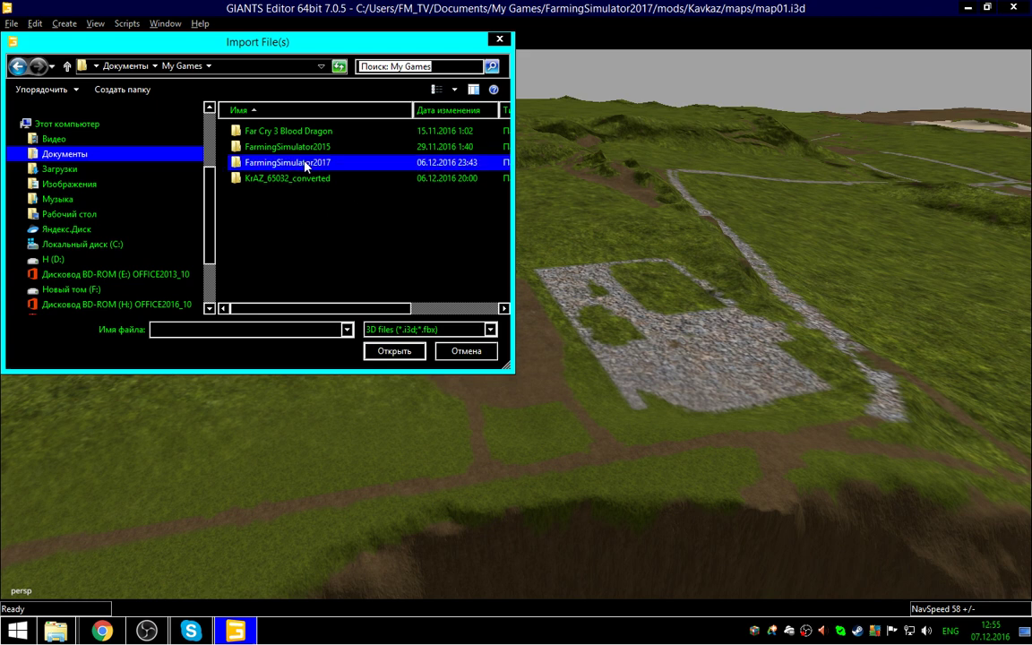
{"action": "double_click", "coordinate": [261, 229]}
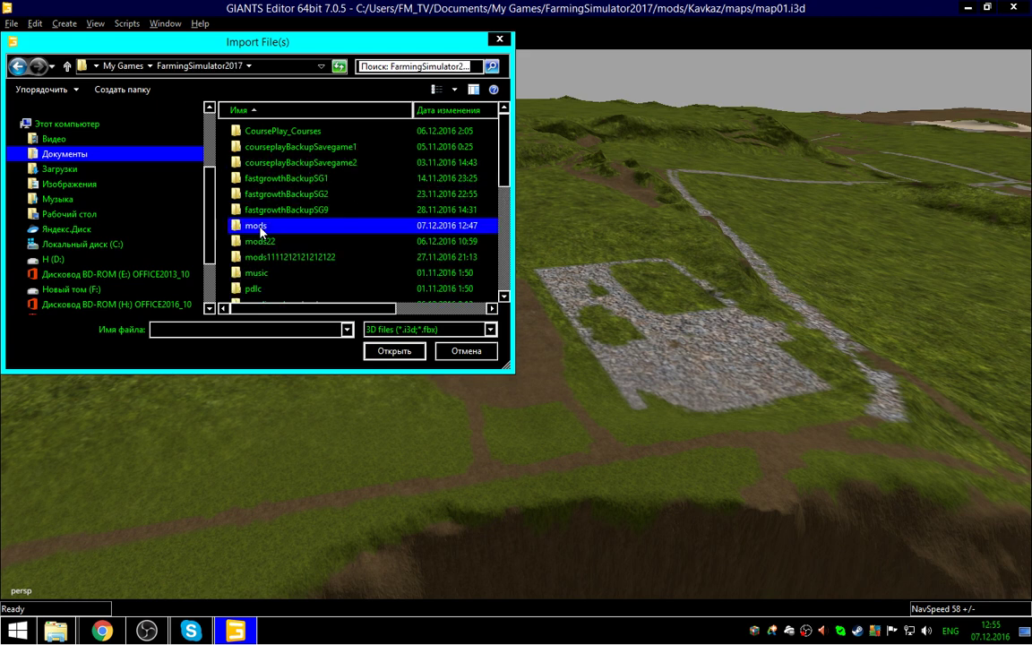
{"action": "double_click", "coordinate": [268, 133]}
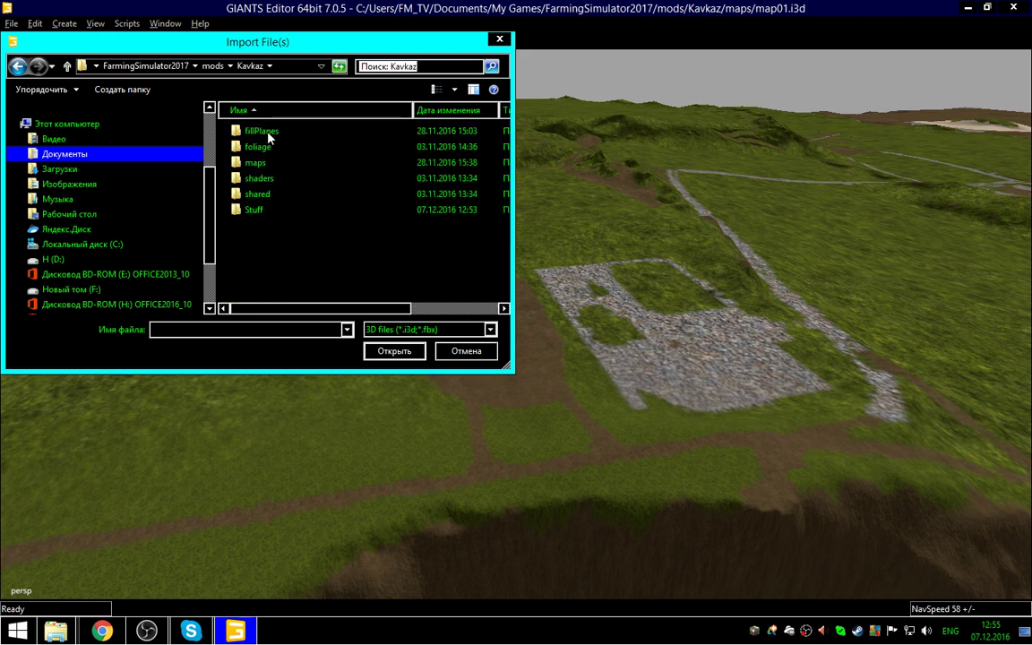
{"action": "double_click", "coordinate": [255, 202]}
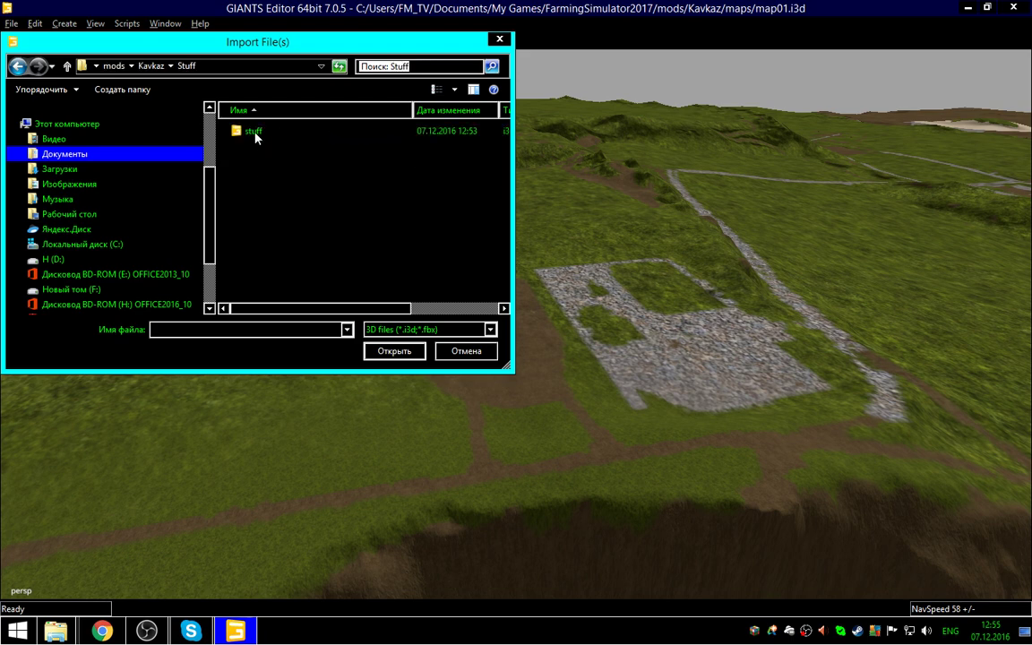
{"action": "double_click", "coordinate": [255, 132]}
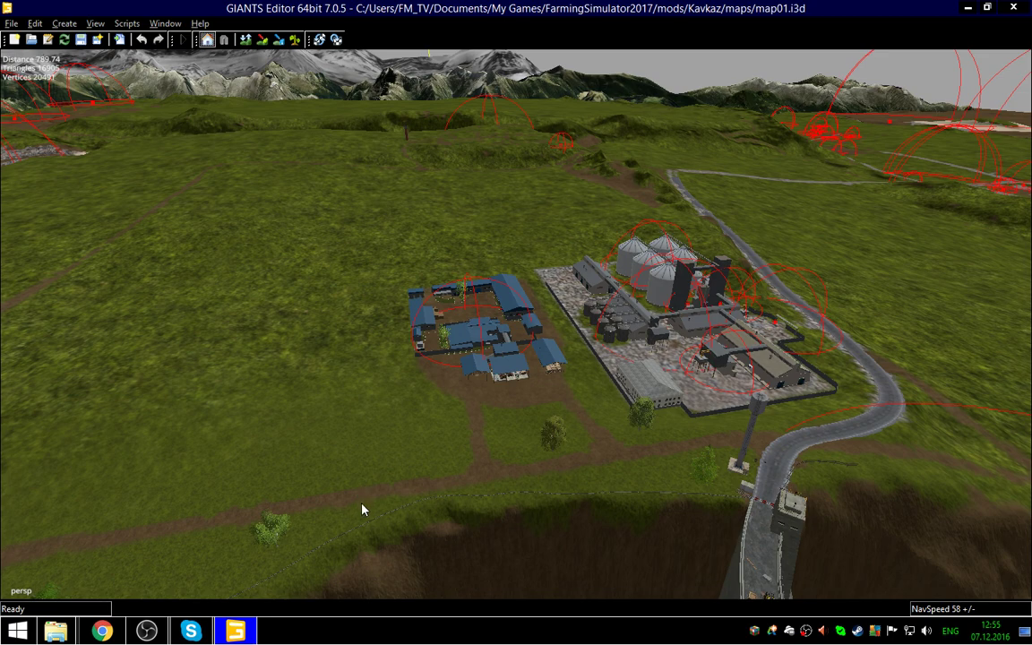
Step: Examine the placement of the imported objects across the terrain, including the dam, the grain silos and the cooling towers
{"action": "right_click_drag", "start_coordinate": [282, 482], "coordinate": [467, 499]}
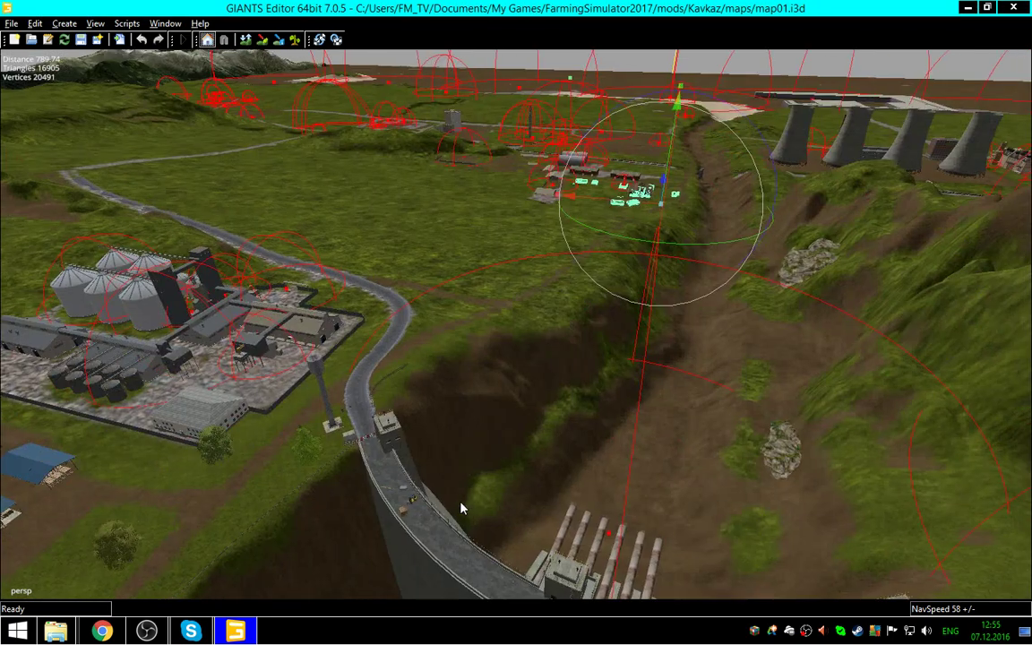
{"action": "right_click_drag", "start_coordinate": [532, 478], "coordinate": [384, 134]}
{"action": "right_click_drag", "start_coordinate": [668, 259], "coordinate": [401, 350]}
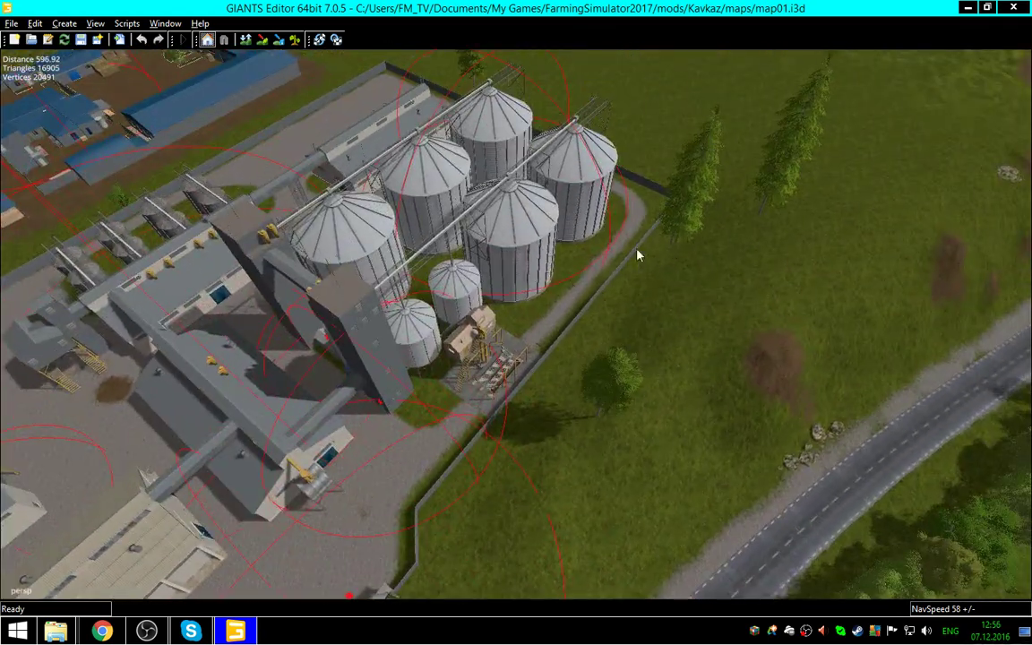
{"action": "right_click_drag", "start_coordinate": [637, 255], "coordinate": [380, 380]}
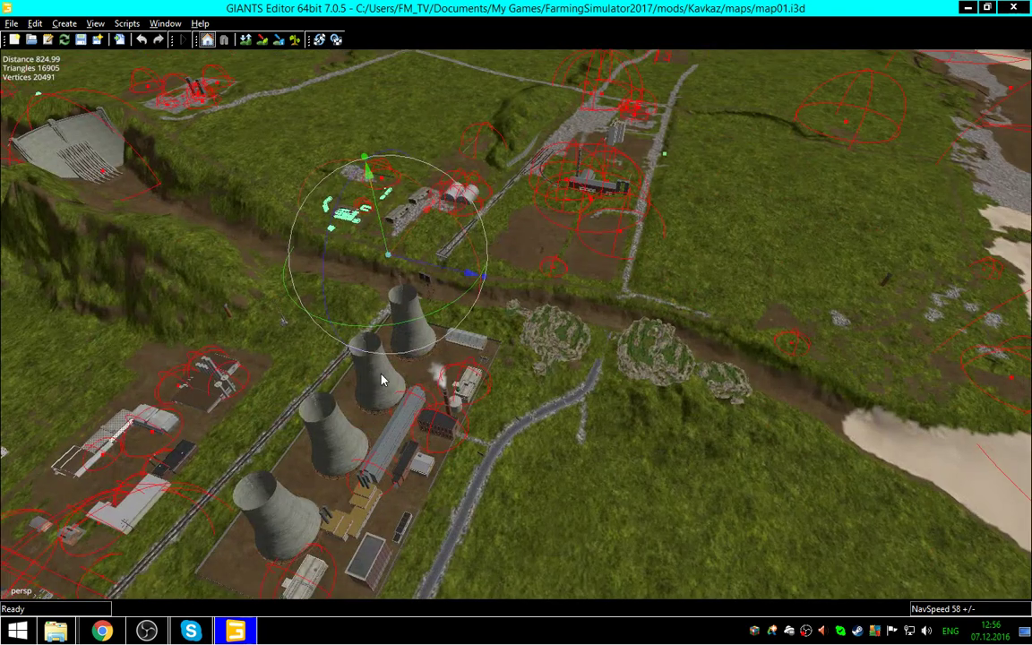